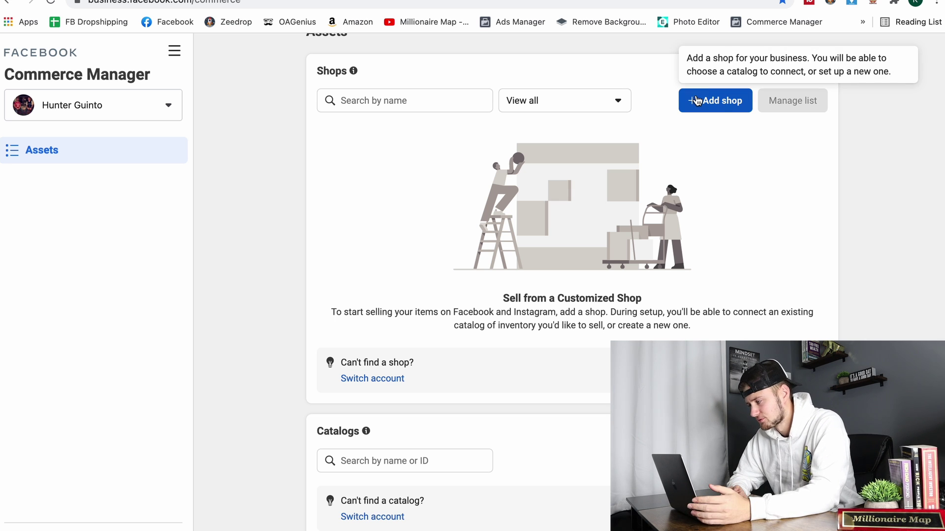
Start adding a new shop and choose Checkout with Facebook or Instagram as the checkout method.
left_click(709, 109)
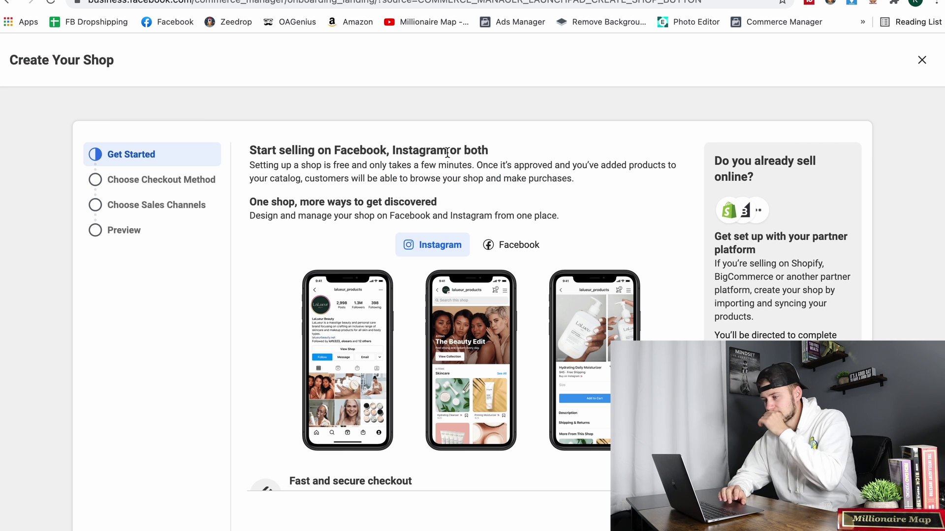
left_click(498, 244)
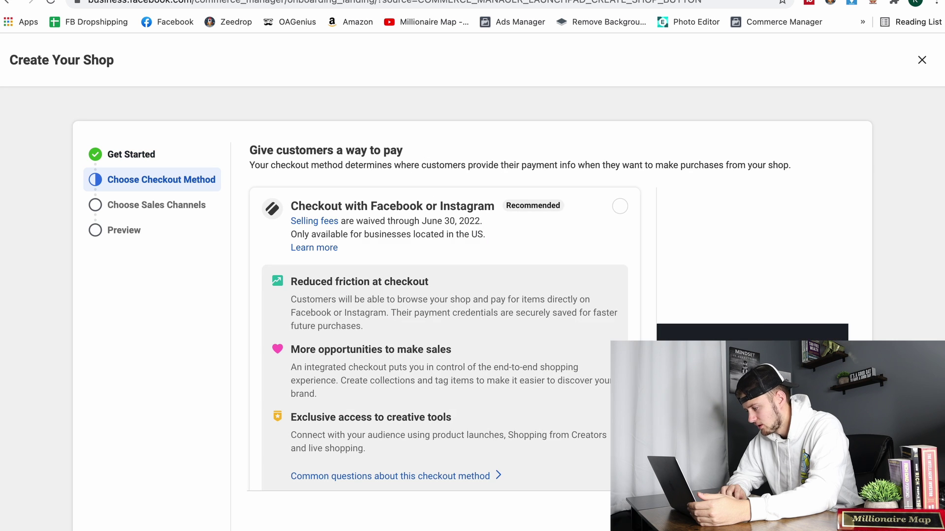
left_click(620, 210)
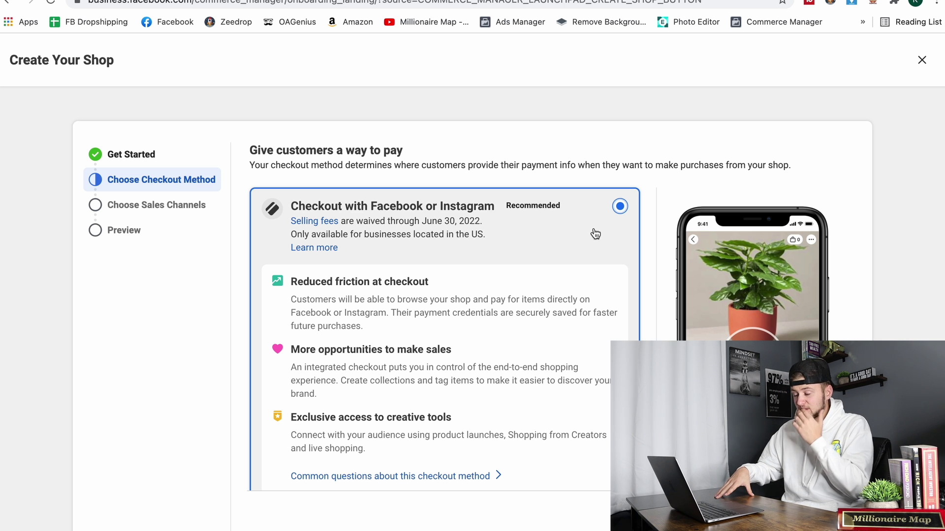
scroll(506, 285, "down", 4)
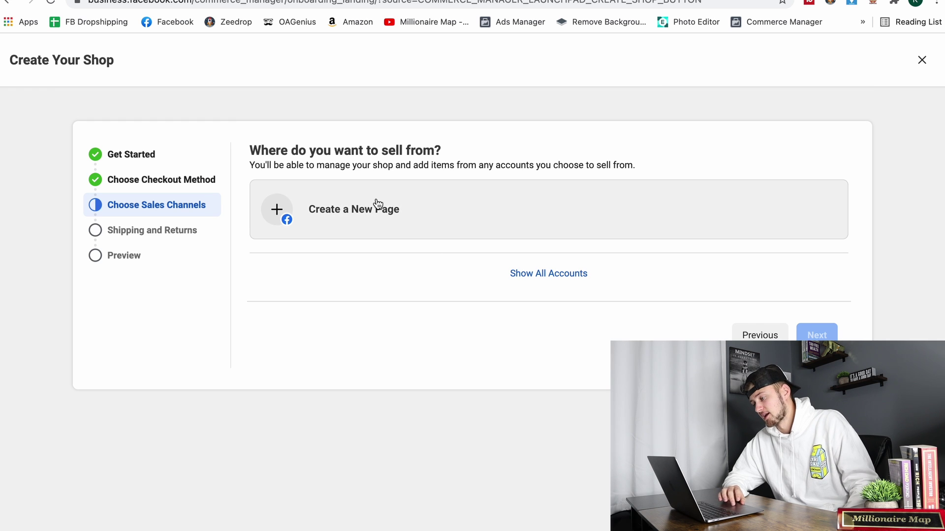
Create a new Brand or Product page named Kylesshop in the Appliances category as the sales channel.
left_click(355, 214)
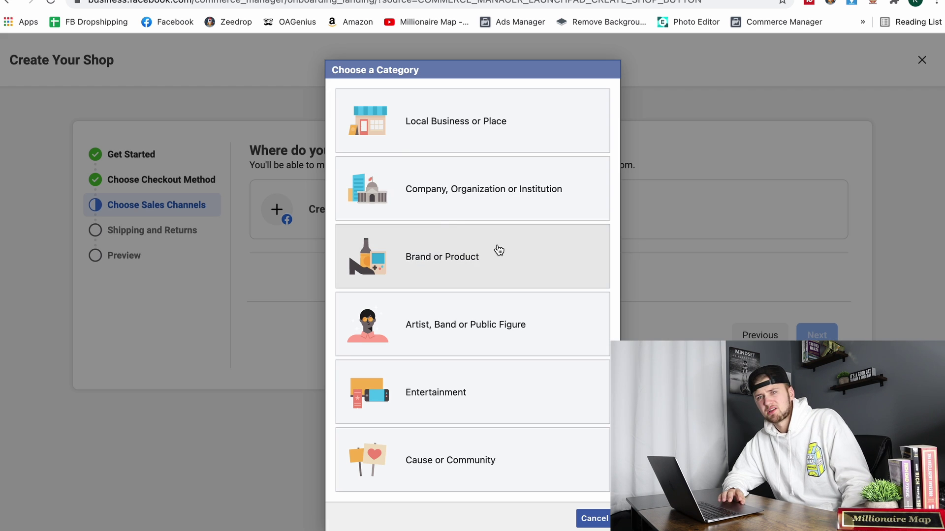
left_click(438, 245)
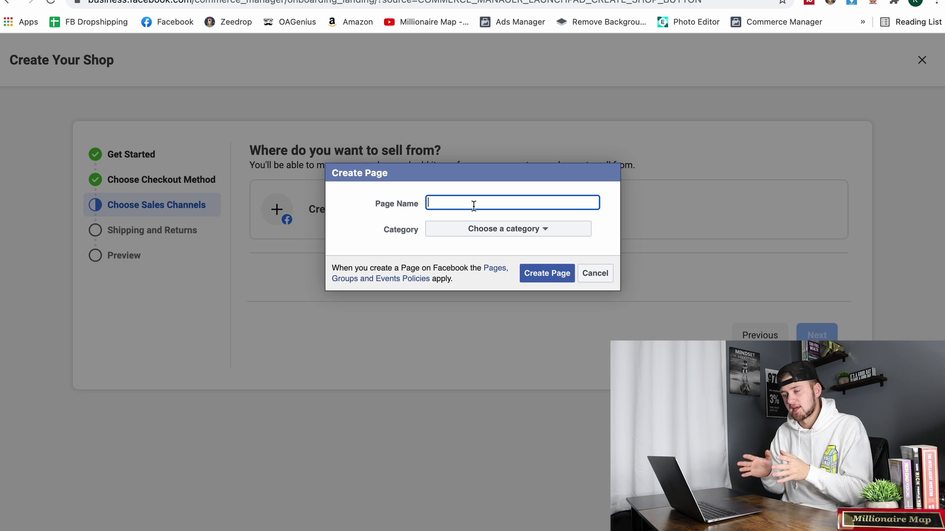
type("Ky")
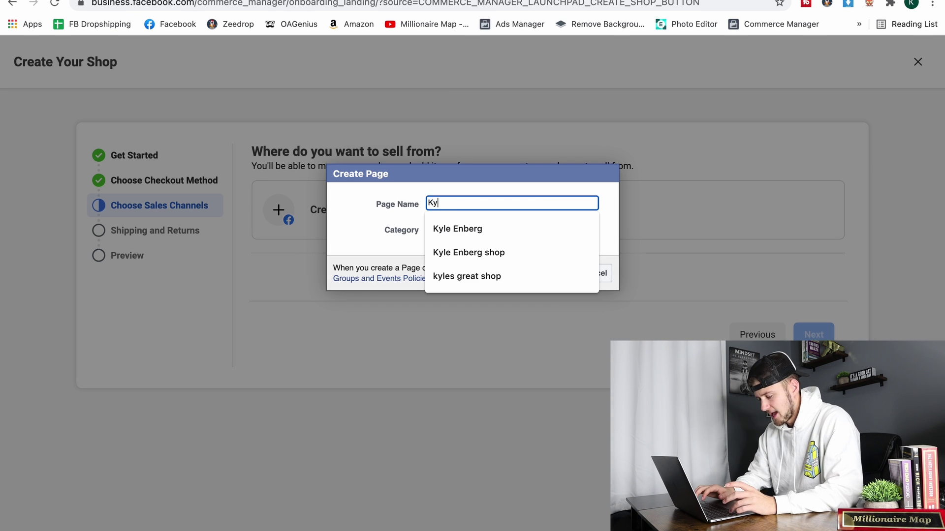
type("lesshop")
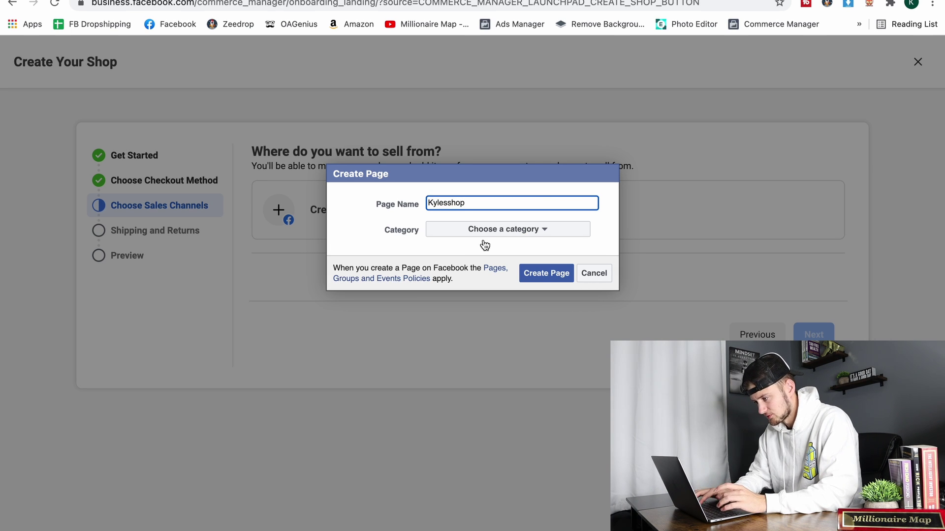
left_click(529, 229)
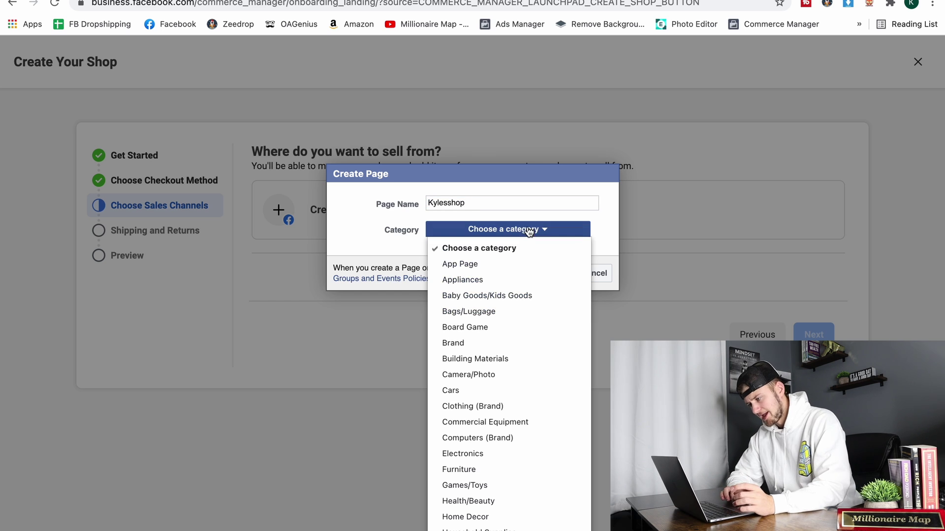
left_click(474, 280)
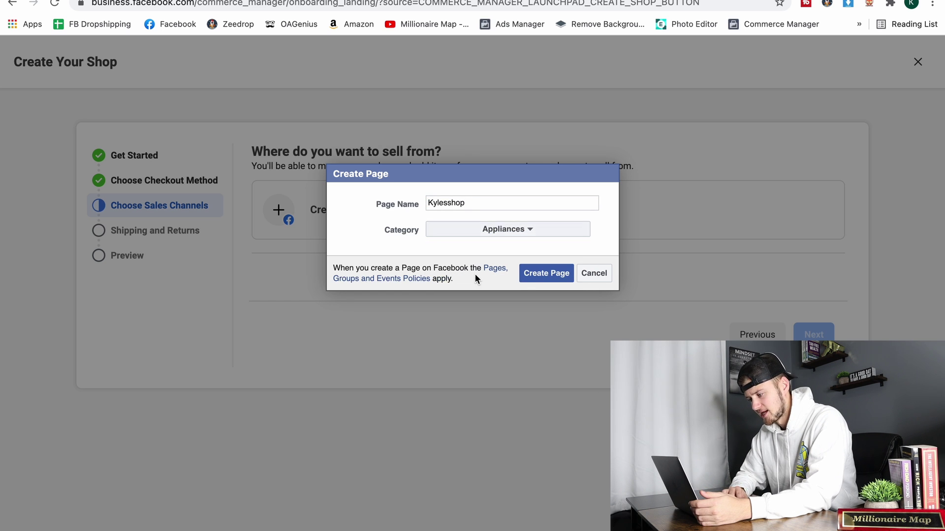
left_click(528, 278)
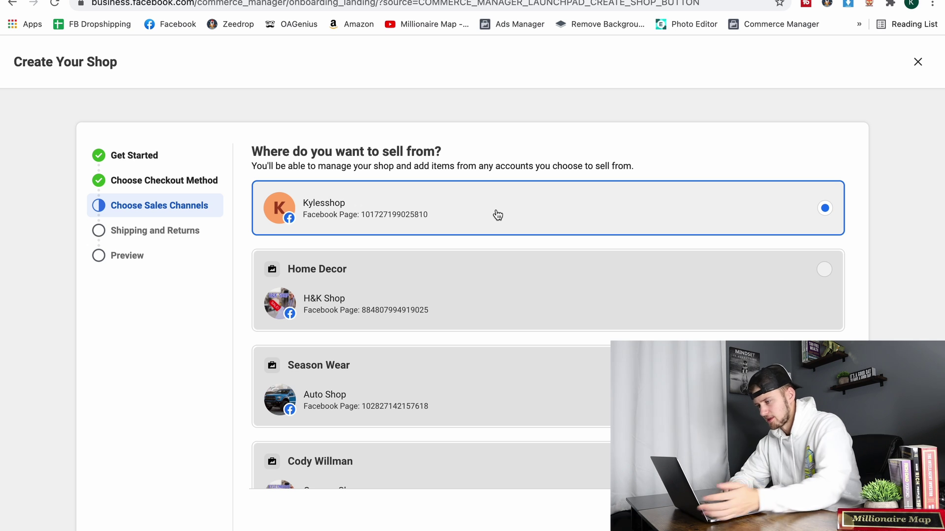
Continue with the Kylesshop page as the sales channel and connect the Auto Accessories business account.
scroll(419, 260, "down", 3)
scroll(419, 259, "down", 5)
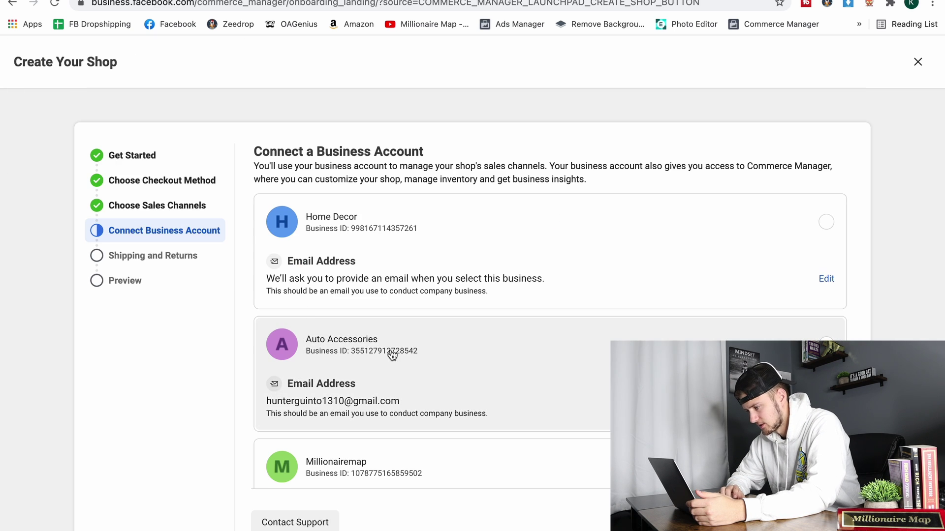
scroll(291, 297, "down", 4)
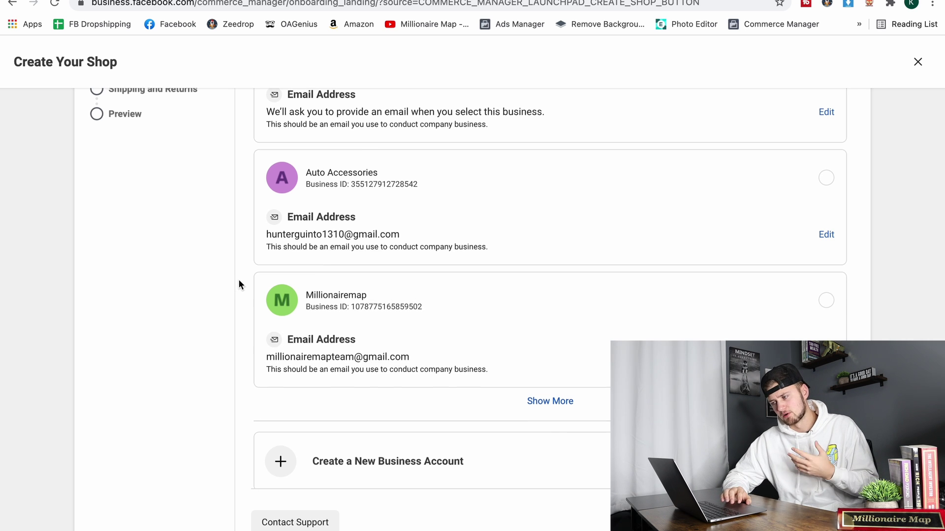
scroll(240, 285, "up", 3)
scroll(239, 285, "up", 1)
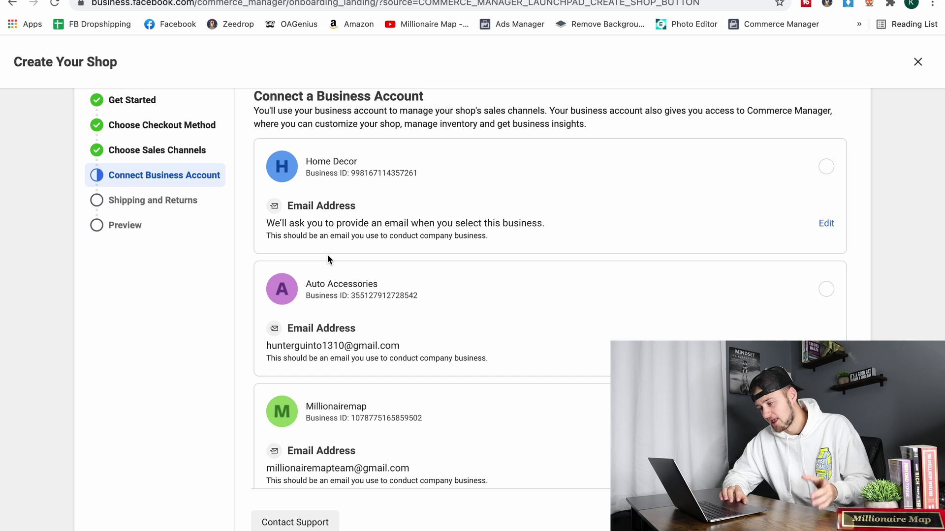
scroll(326, 255, "down", 2)
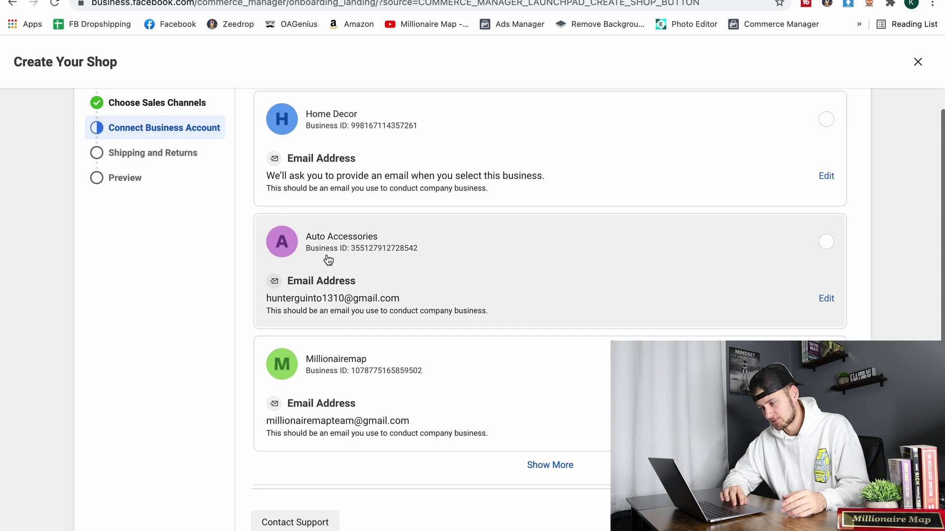
scroll(327, 255, "up", 1)
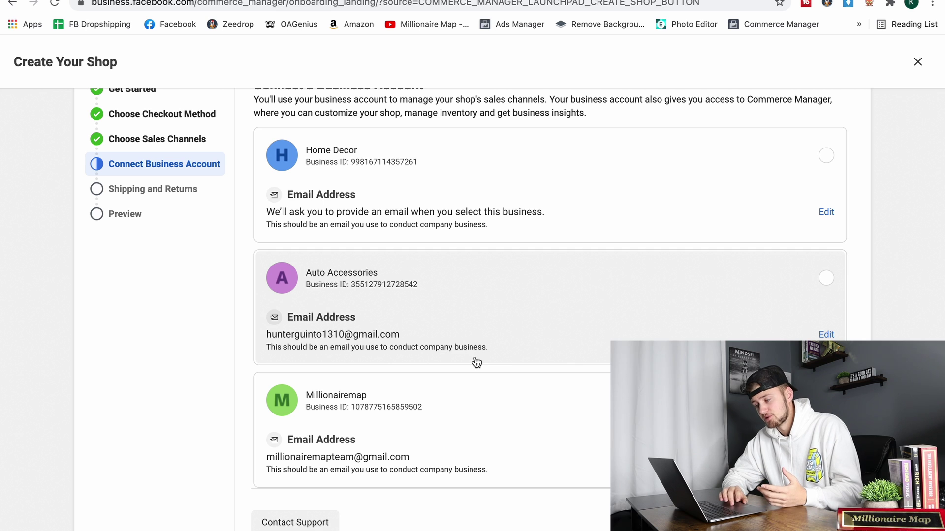
left_click(694, 291)
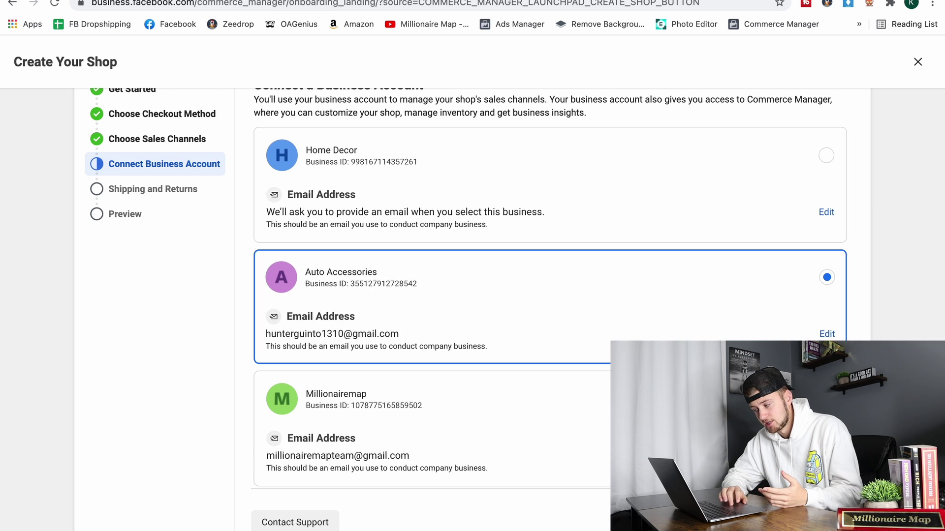
left_click(827, 522)
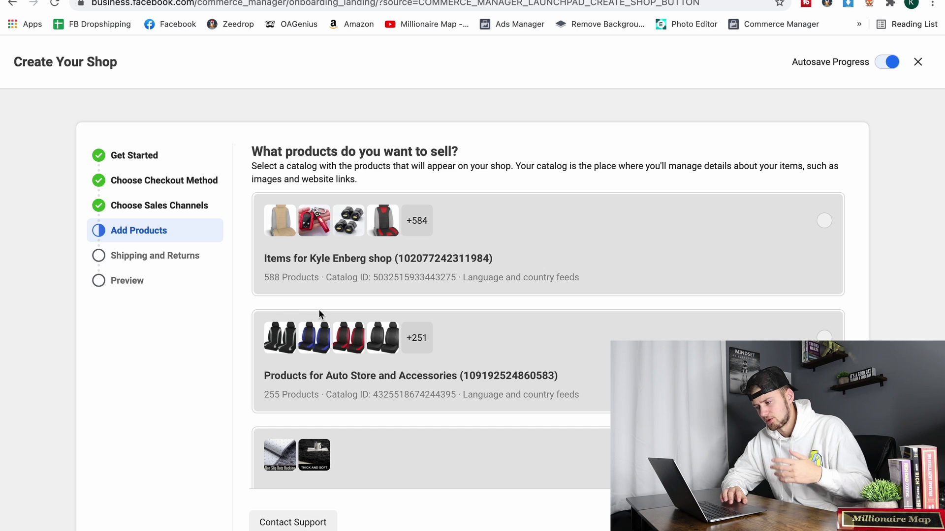
Continue past the product catalog selection and offer standard shipping at a cost of $0.
scroll(318, 315, "down", 2)
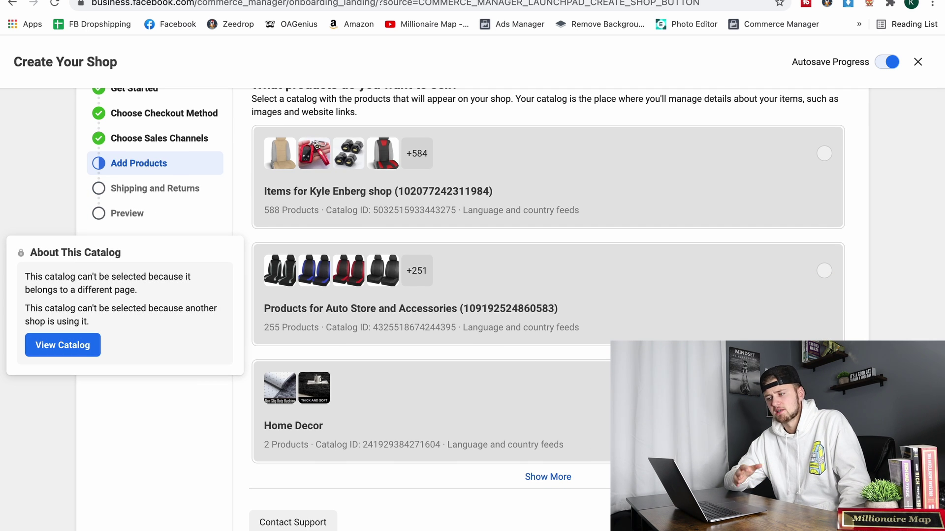
left_click(827, 522)
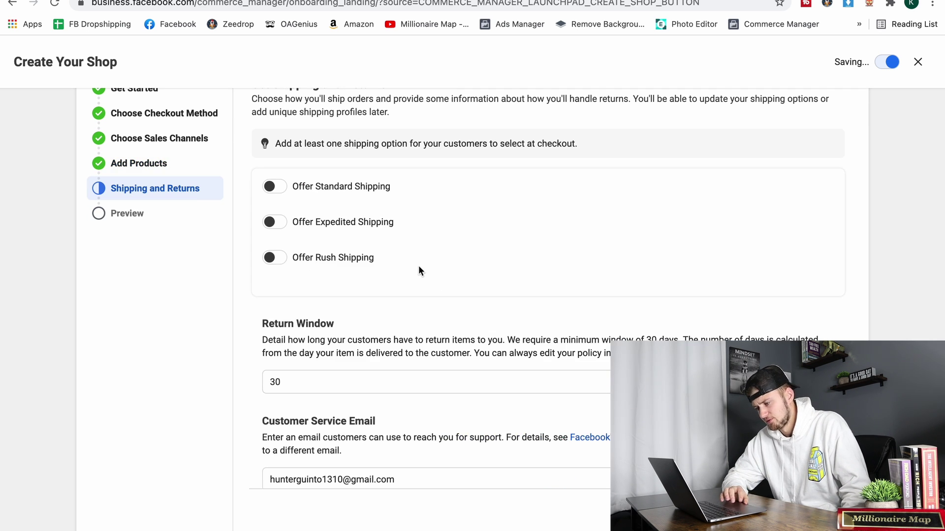
left_click(275, 187)
left_click(304, 204)
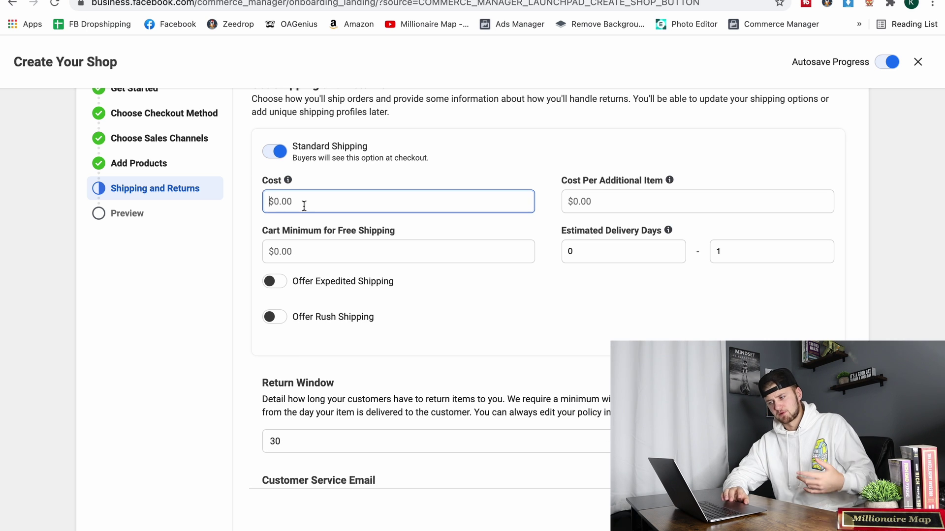
type("0")
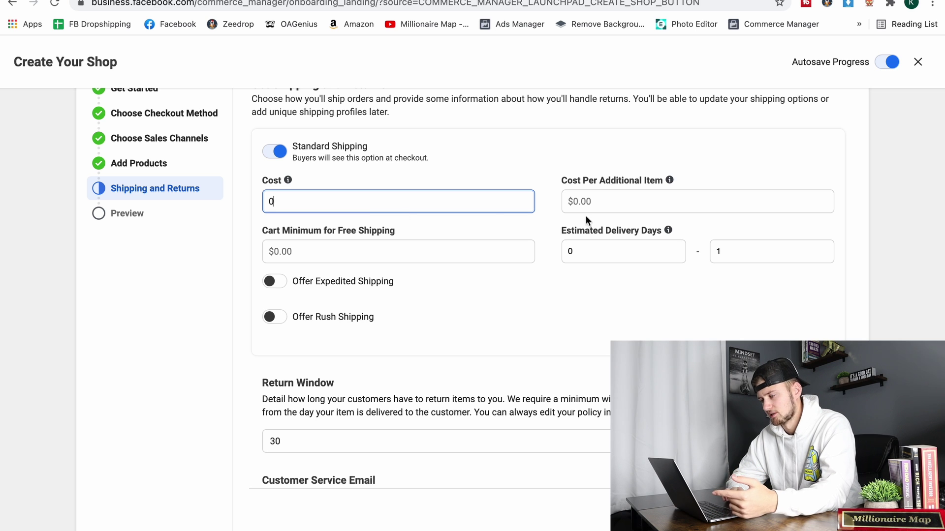
Set the estimated delivery days for standard shipping to 2 - 6.
left_click(581, 254)
key("BackSpace")
type("2")
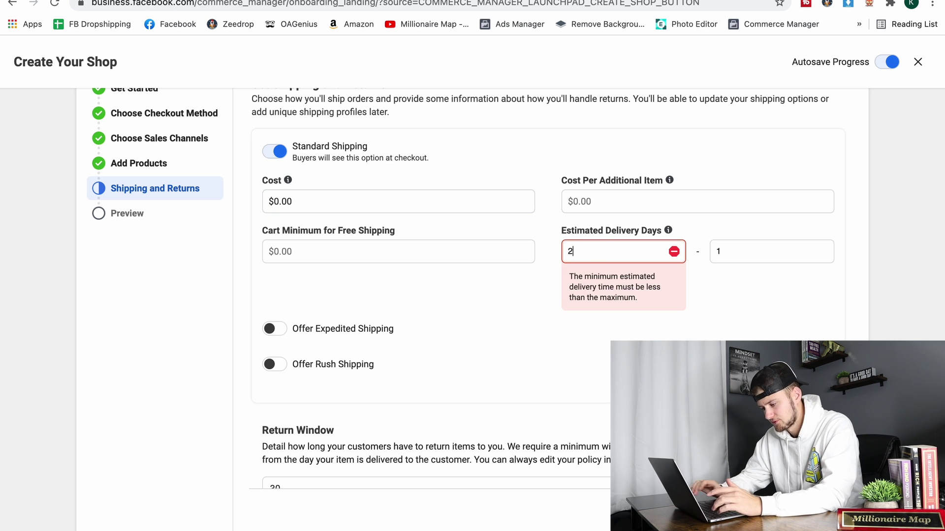
left_click(725, 252)
key("BackSpace")
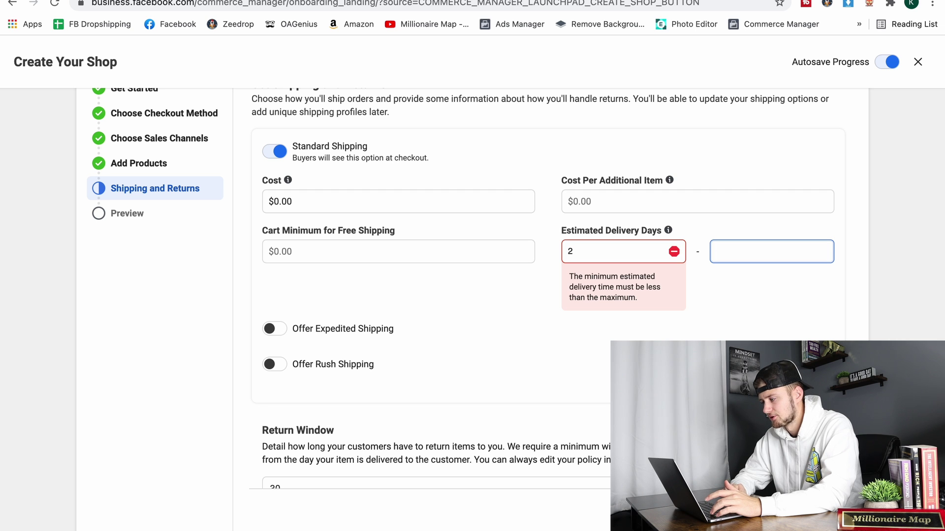
type("6")
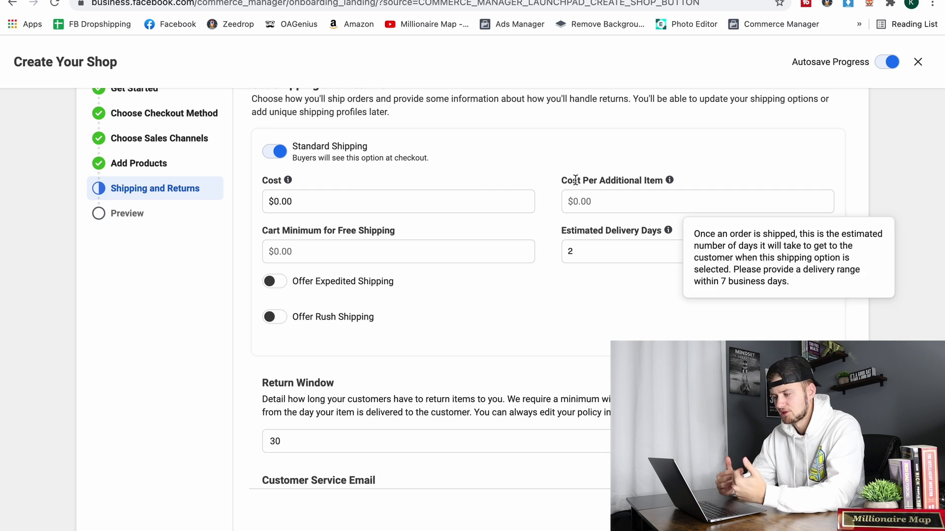
left_click(527, 146)
Continue to the shop overview, agree to the Seller Agreement and try to submit the shop for review.
scroll(530, 178, "down", 2)
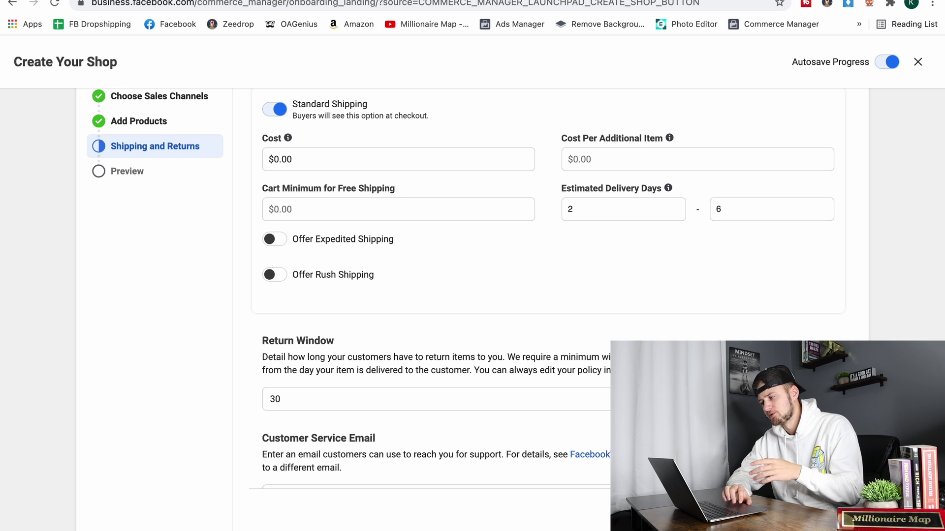
scroll(516, 287, "down", 2)
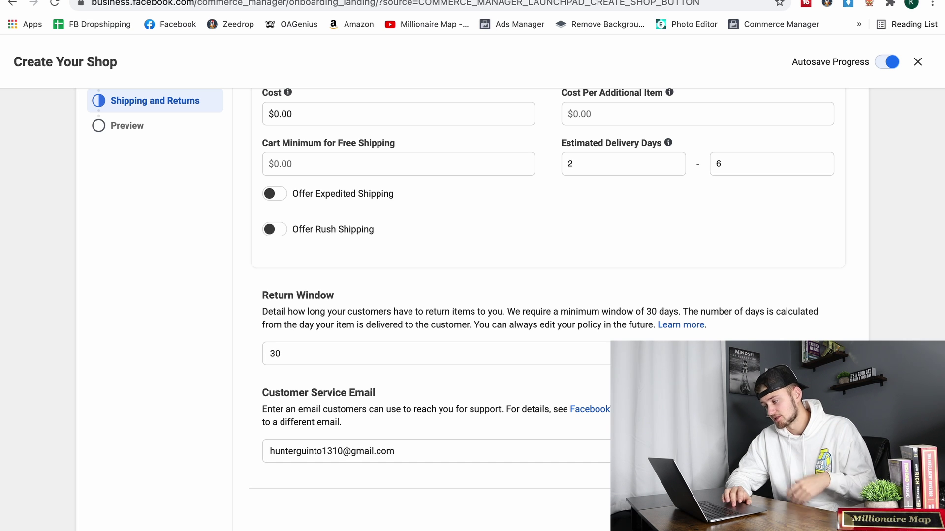
scroll(445, 362, "down", 7)
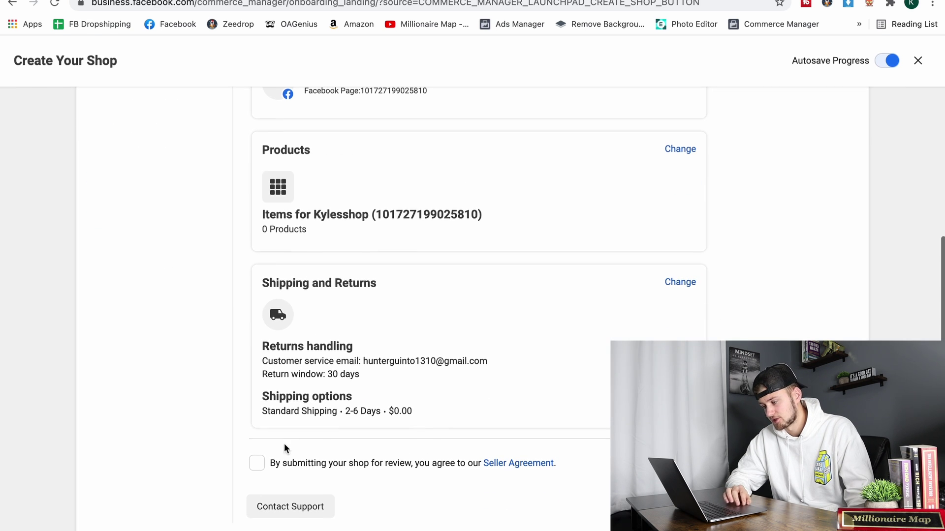
left_click(256, 464)
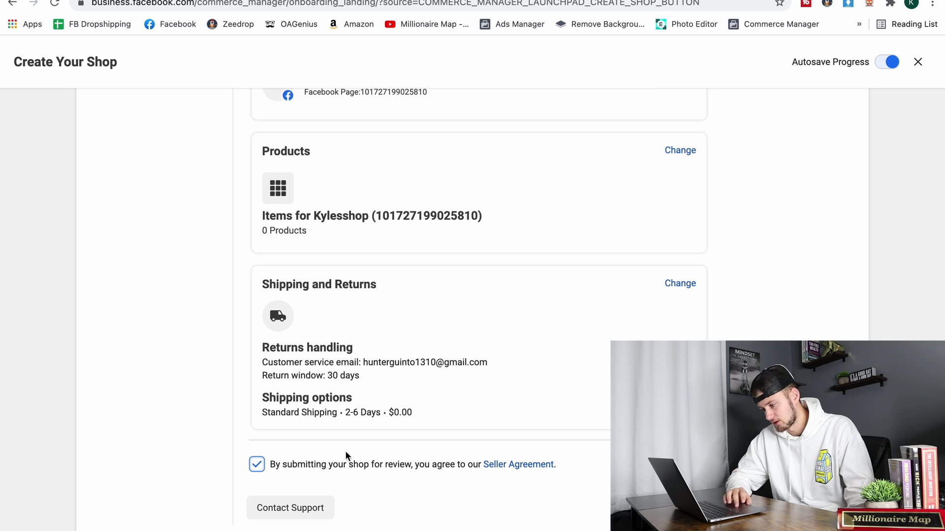
left_click(674, 507)
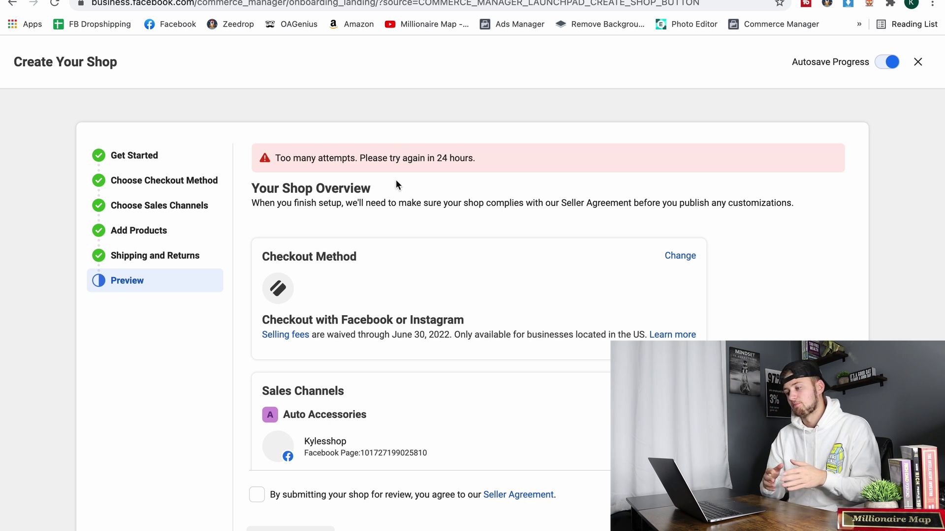
scroll(351, 307, "down", 3)
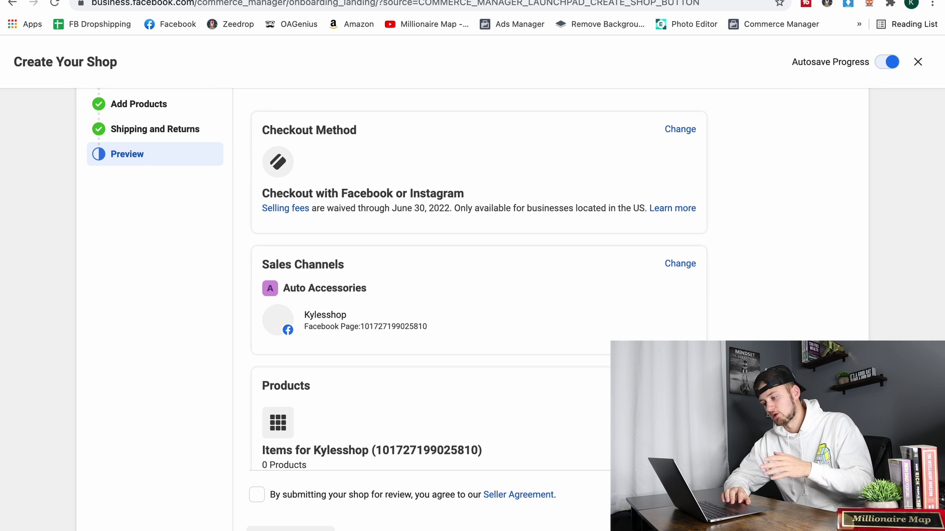
Open Facebook in a new browser tab and find the Kylesshop page among your own Pages.
key("super+t")
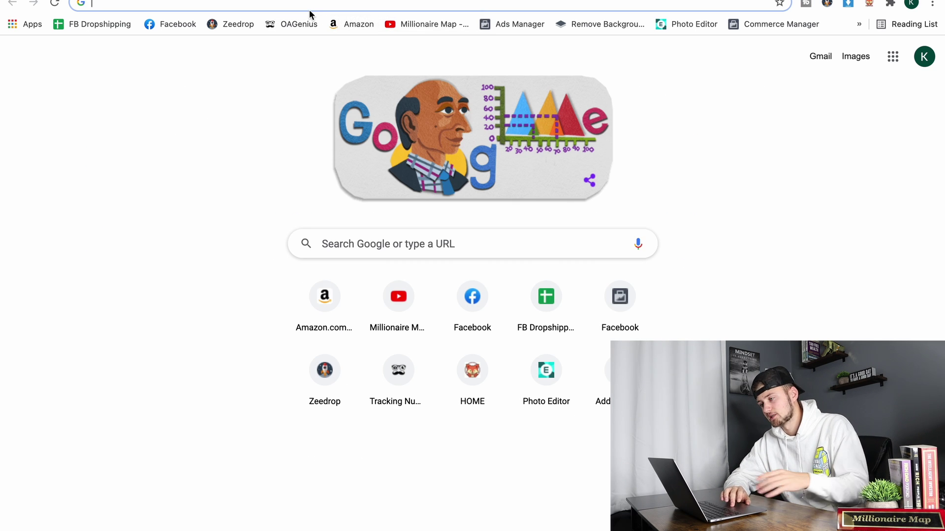
left_click(179, 23)
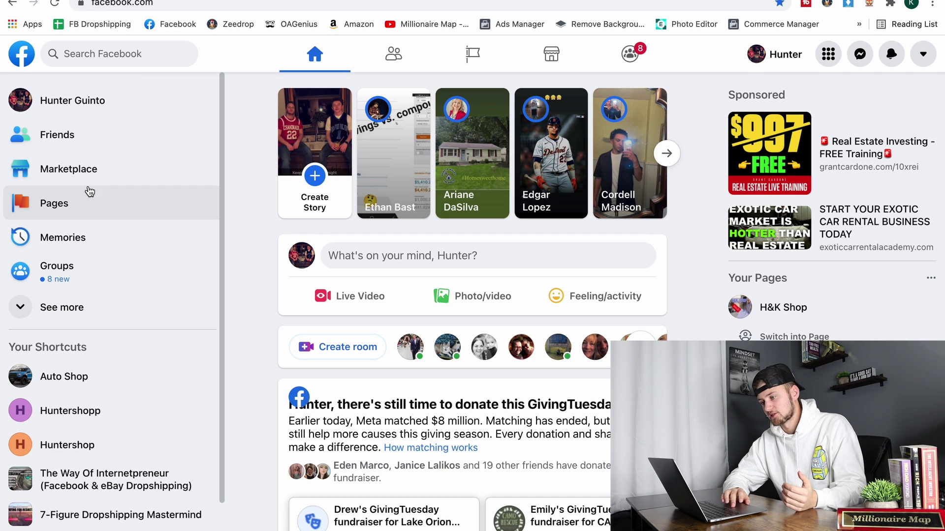
left_click(66, 208)
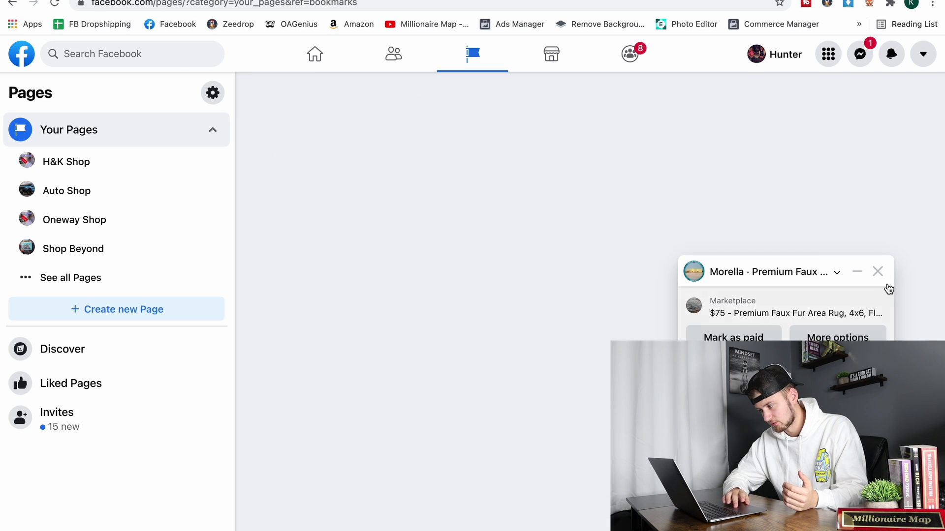
left_click(877, 272)
scroll(310, 306, "down", 5)
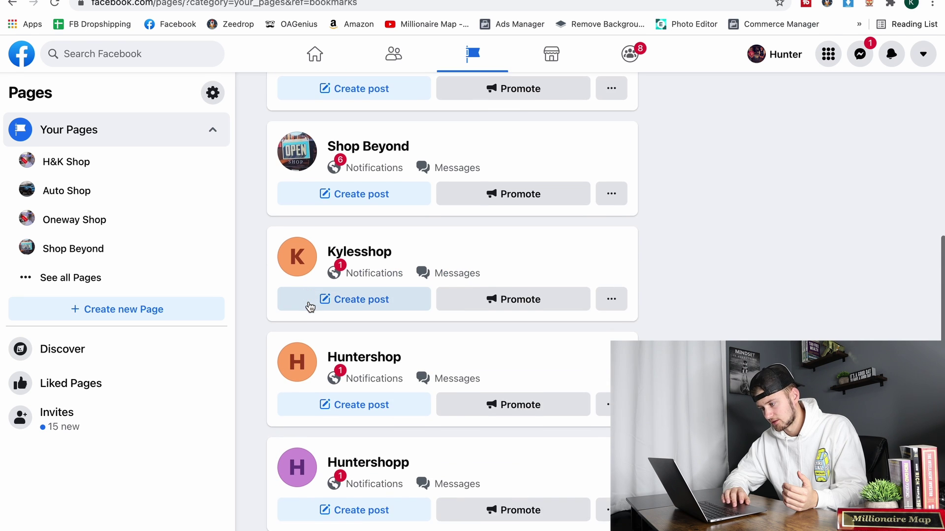
Open the Huntershop page from the list of own Pages and go to its Commerce Manager overview.
left_click(345, 373)
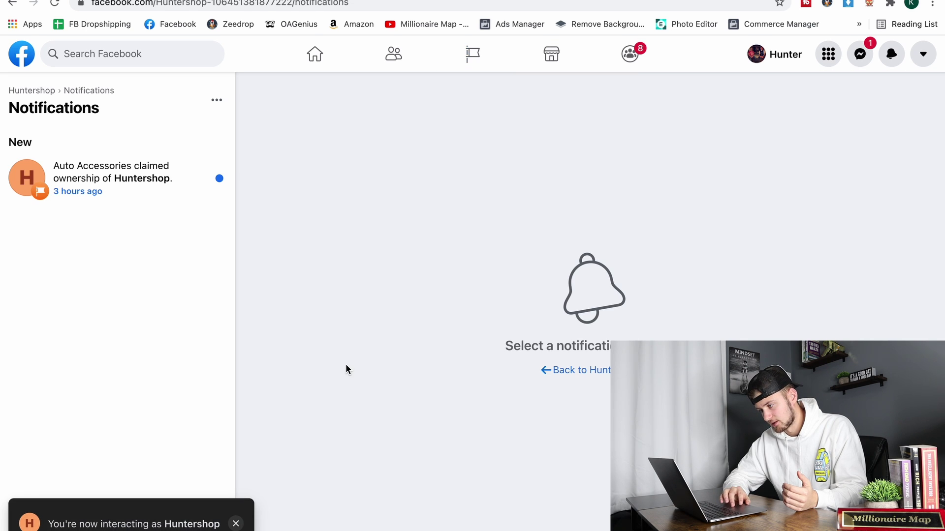
left_click(12, 3)
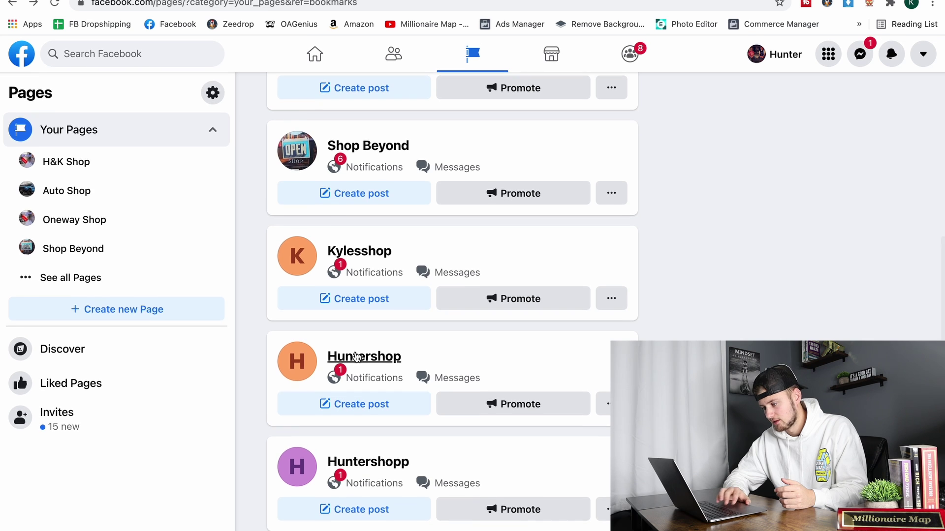
left_click(357, 356)
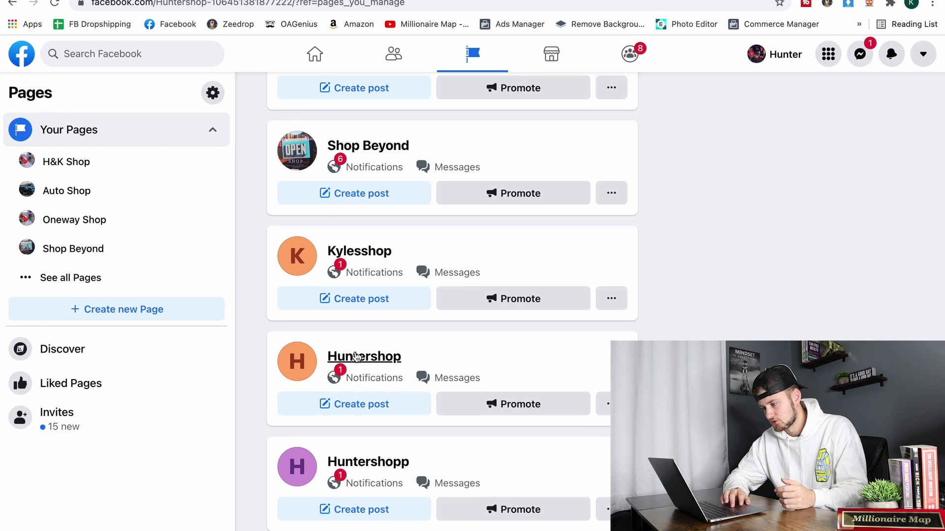
left_click(124, 268)
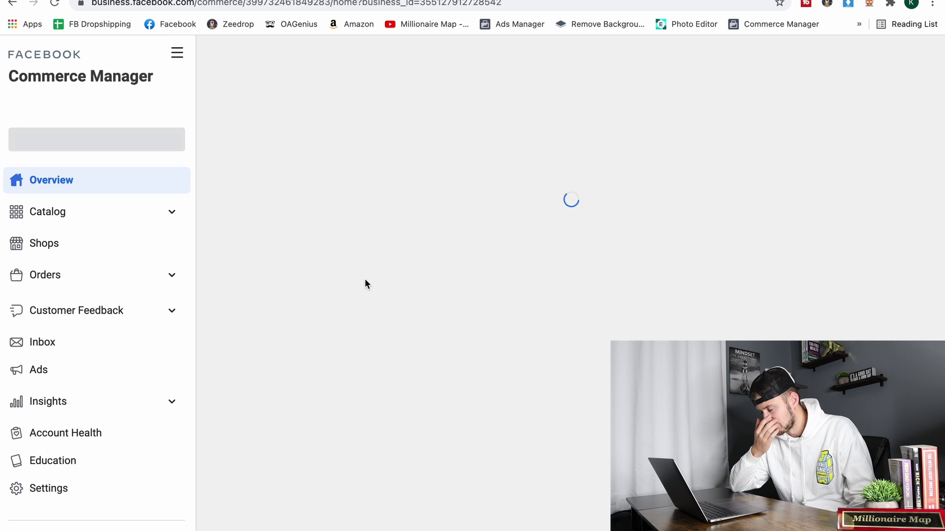
Start the payout setup from the Action Needed section and review the fields required for the business address.
scroll(423, 355, "down", 4)
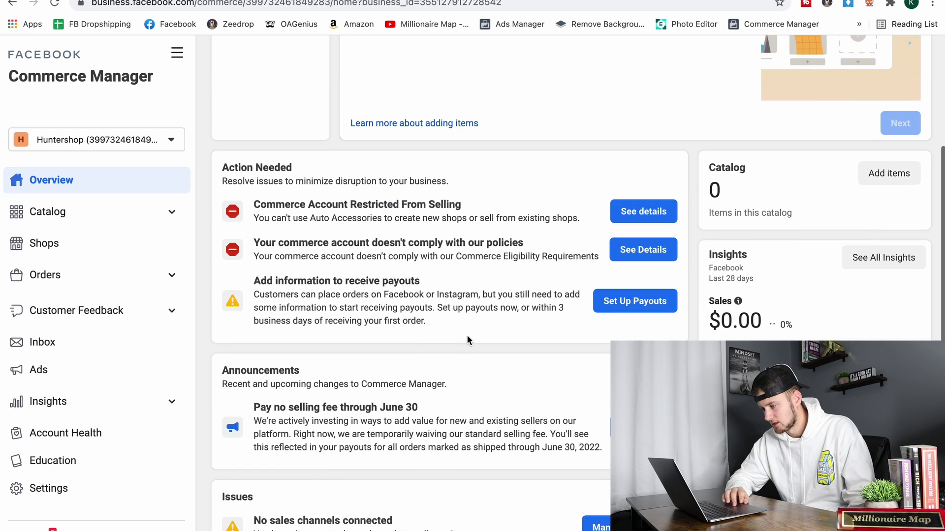
left_click(612, 303)
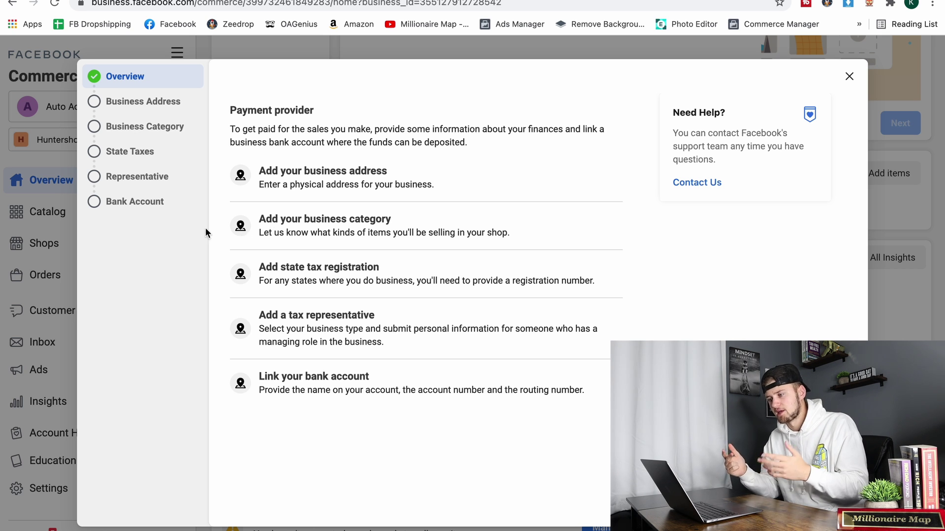
left_click(138, 102)
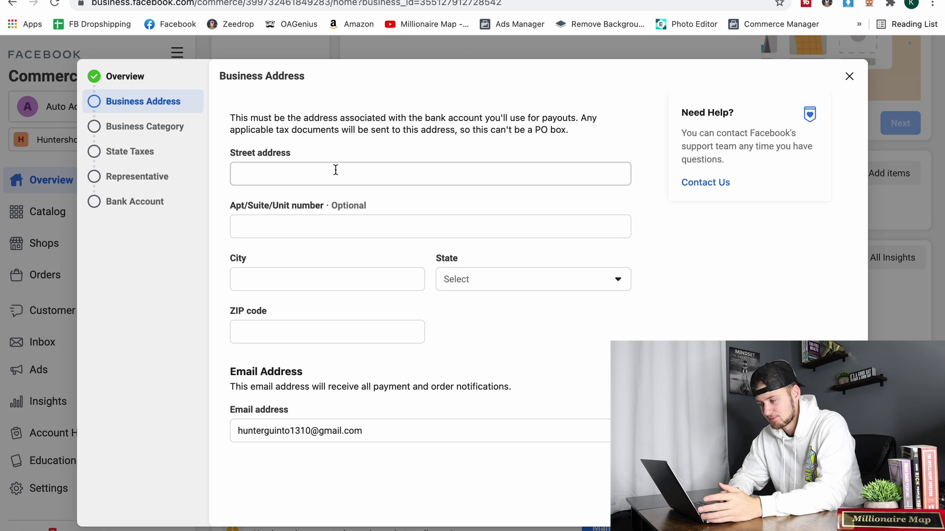
scroll(488, 288, "down", 1)
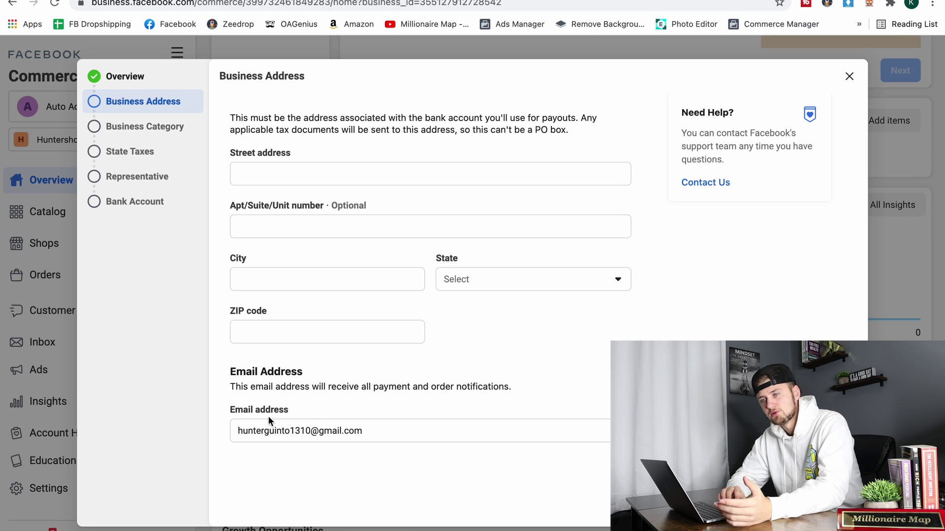
Set the business category in the payout setup to Miscellaneous and Specialty Retail Shops.
left_click(138, 128)
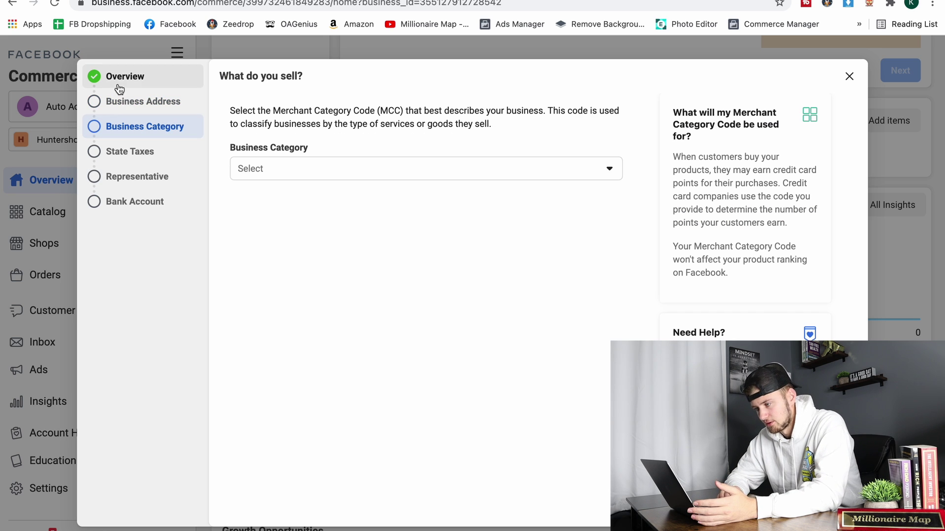
left_click(340, 171)
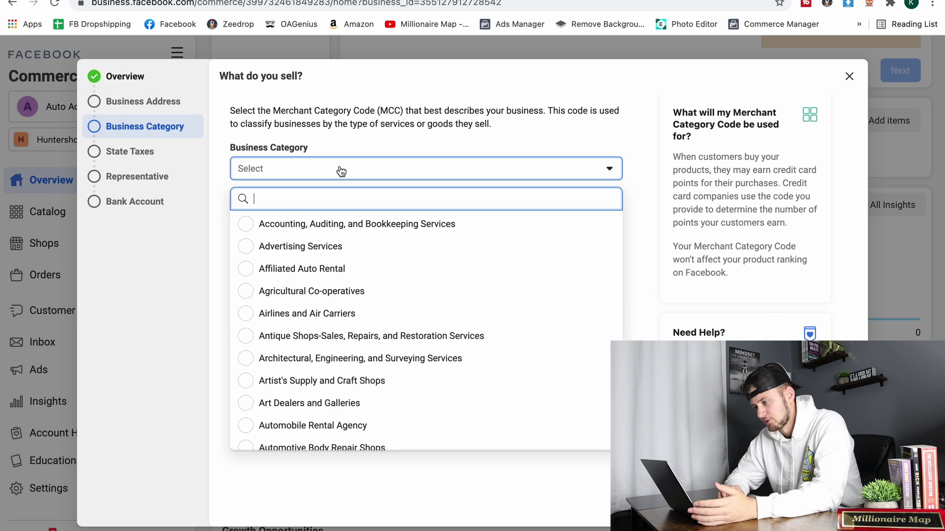
type("mis")
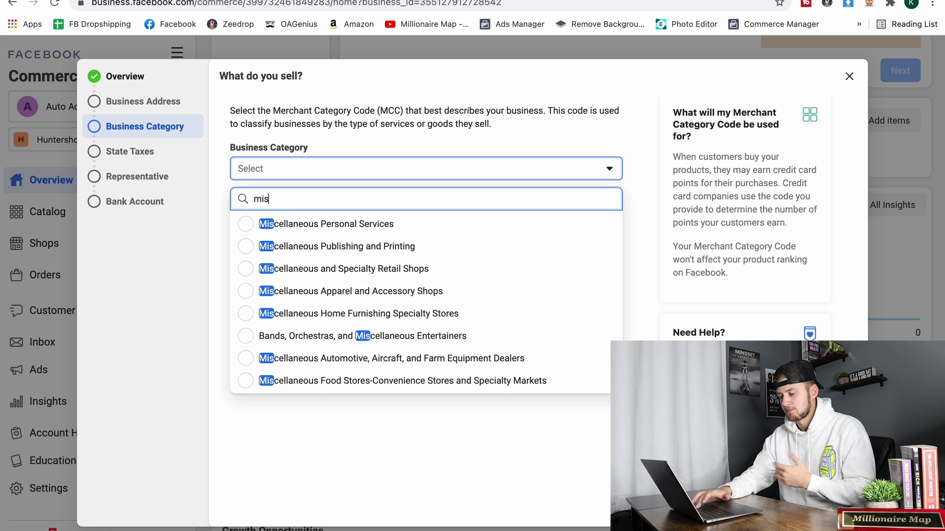
left_click(372, 280)
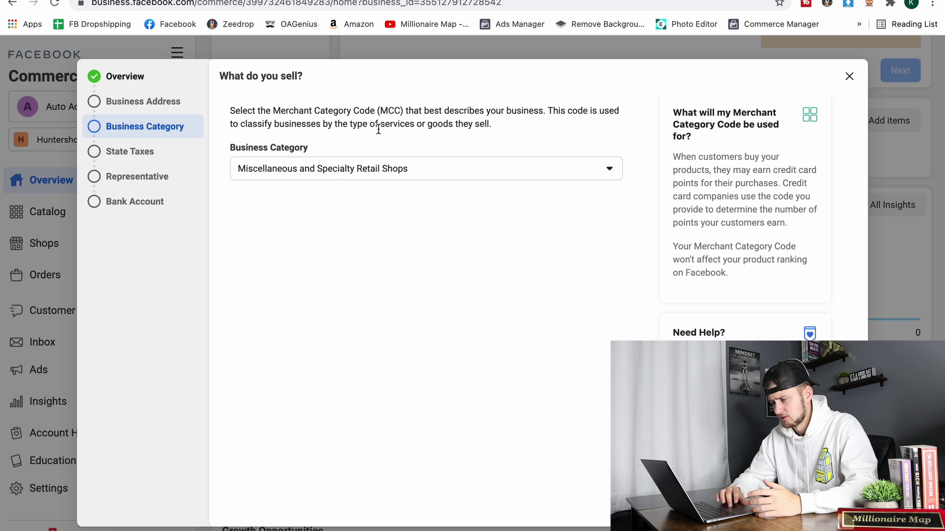
Review the state tax registration section of the payout setup and skip it.
left_click(151, 153)
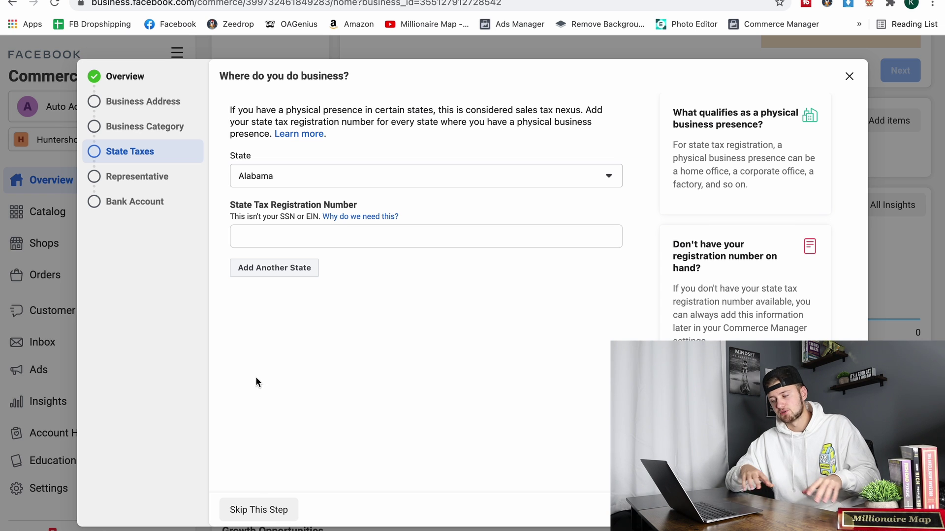
left_click(254, 507)
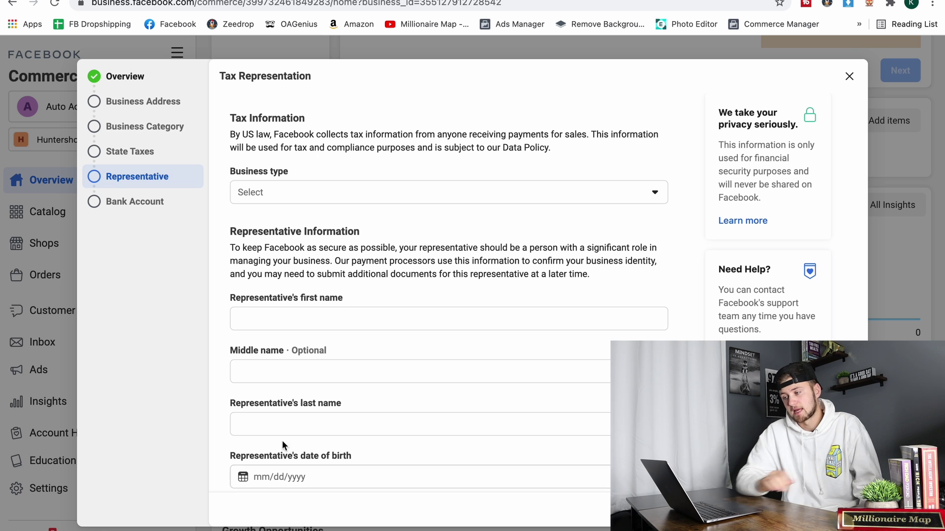
left_click(143, 151)
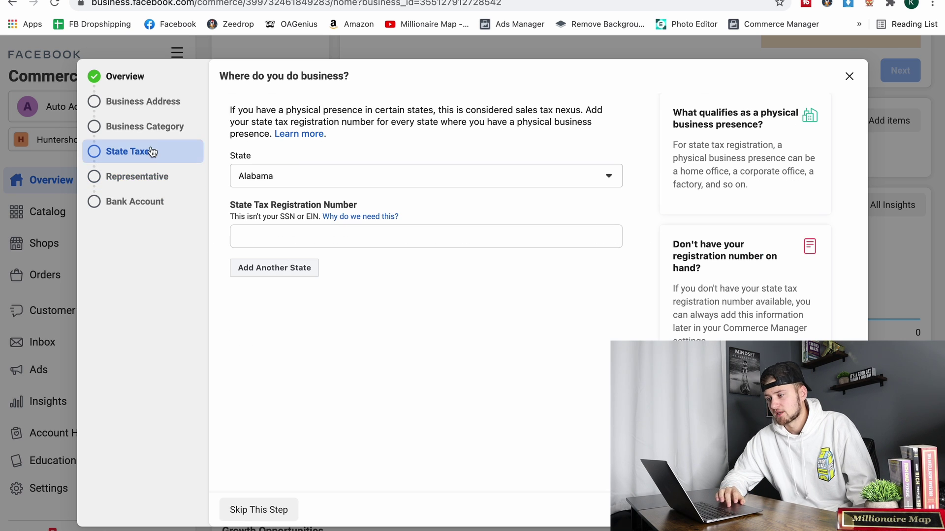
left_click(258, 511)
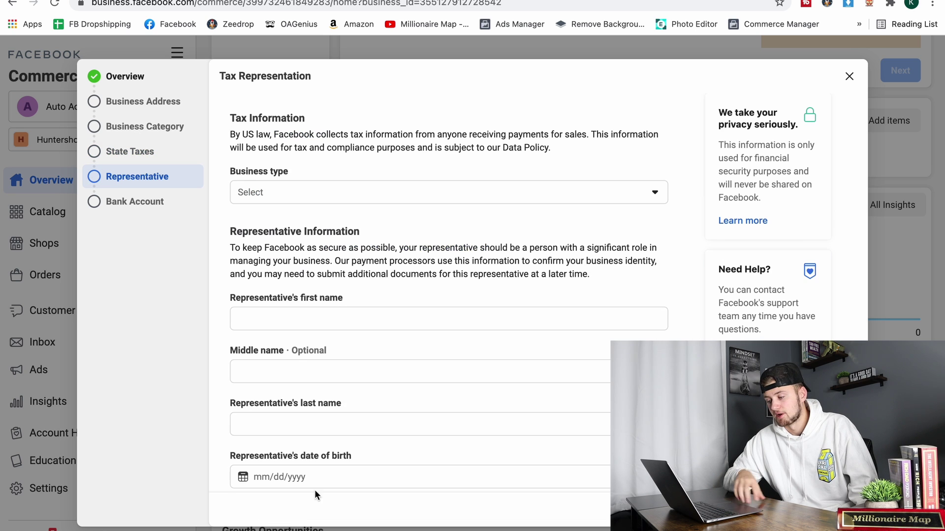
Set the tax representative's business type to Individual and review the required representative details.
left_click(256, 191)
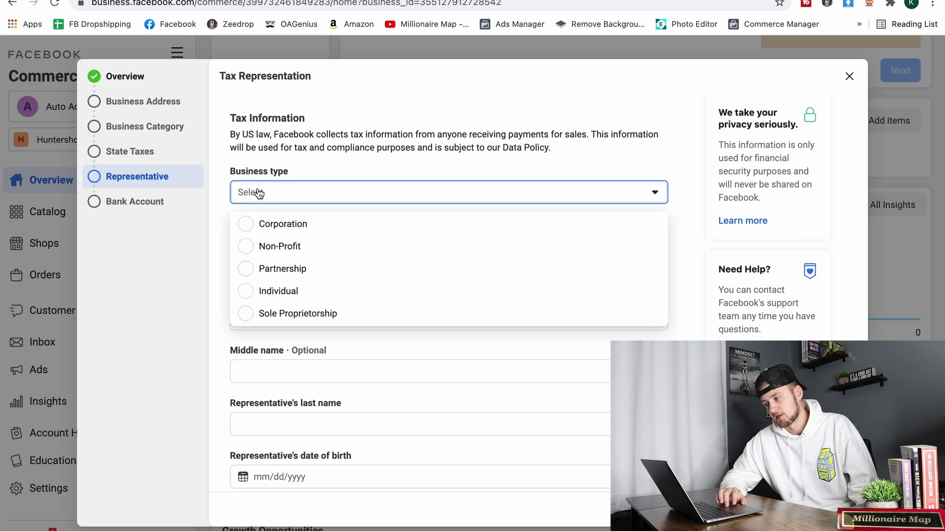
left_click(295, 292)
scroll(394, 266, "down", 2)
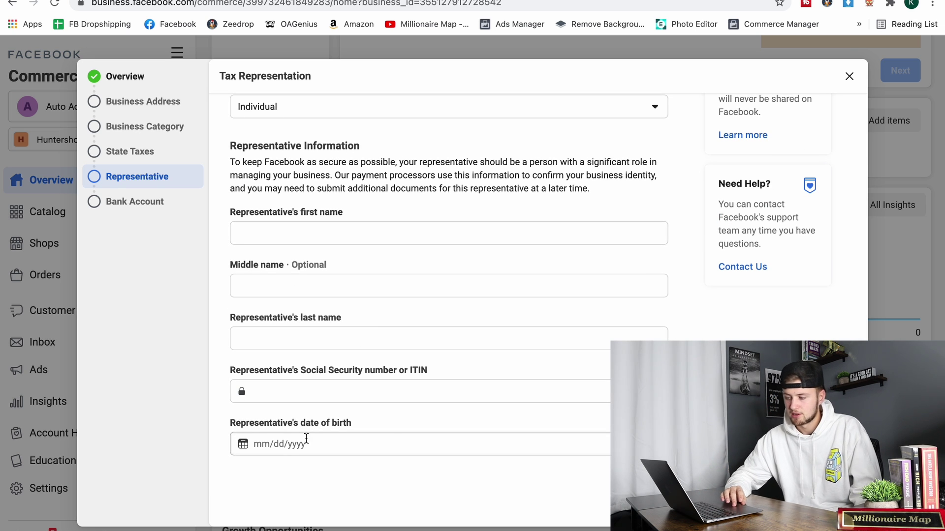
Review the bank account fields and selling fee terms, and close the payout setup.
left_click(121, 209)
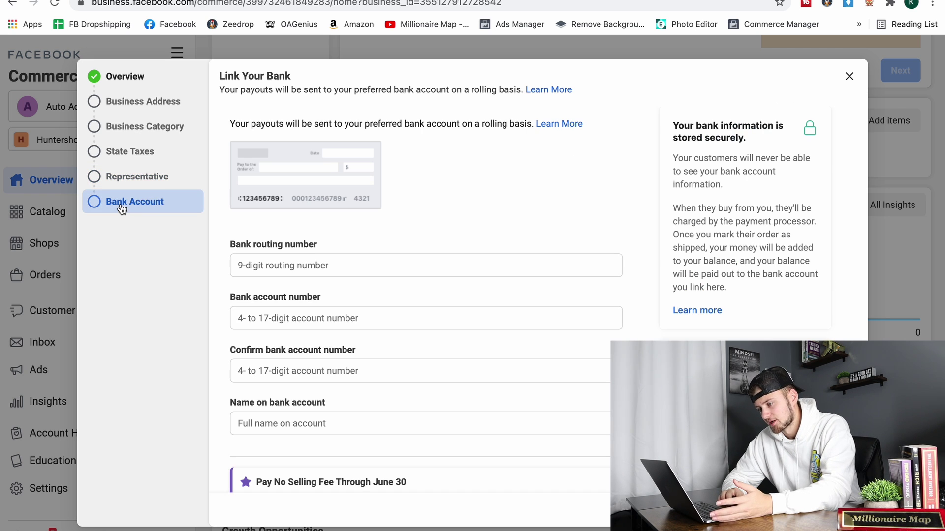
scroll(441, 202, "down", 2)
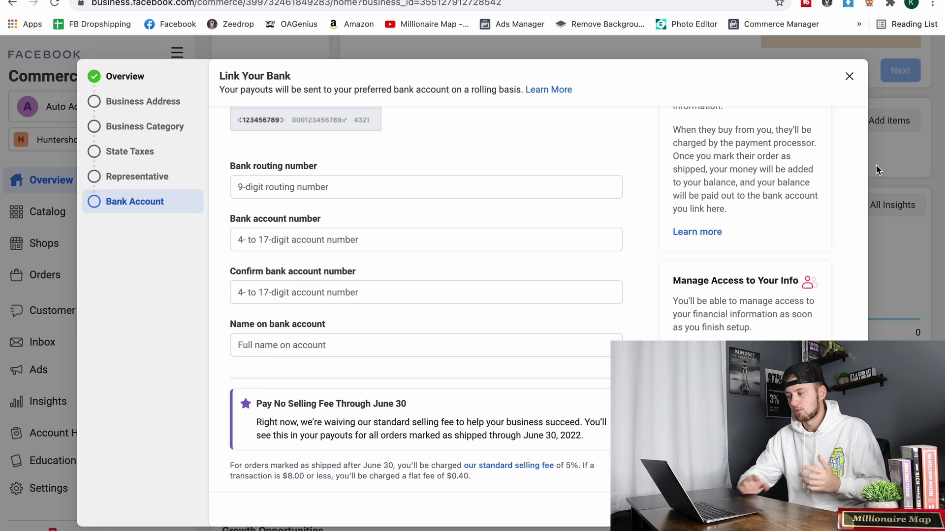
left_click(848, 77)
Examine the list of business accounts and the Action Needed, Announcements and Issues sections of the shop overview.
scroll(360, 185, "up", 5)
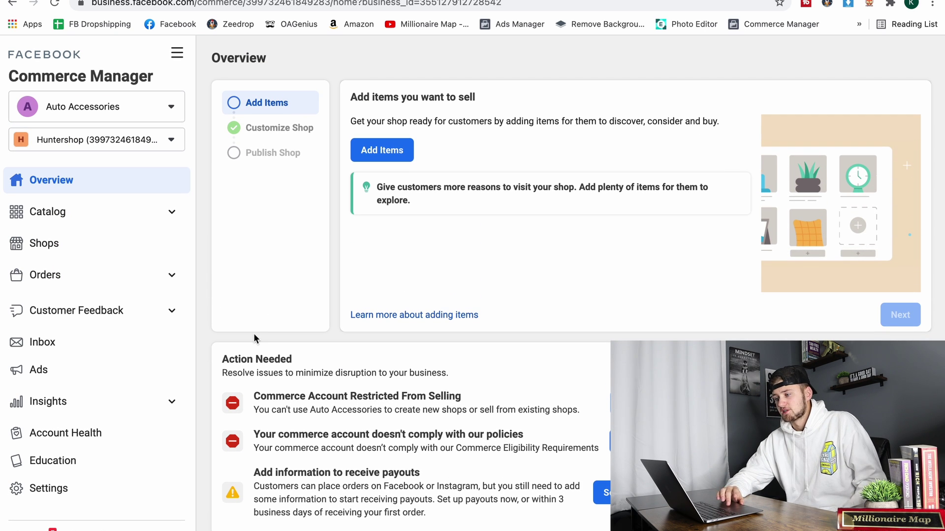
left_click(95, 120)
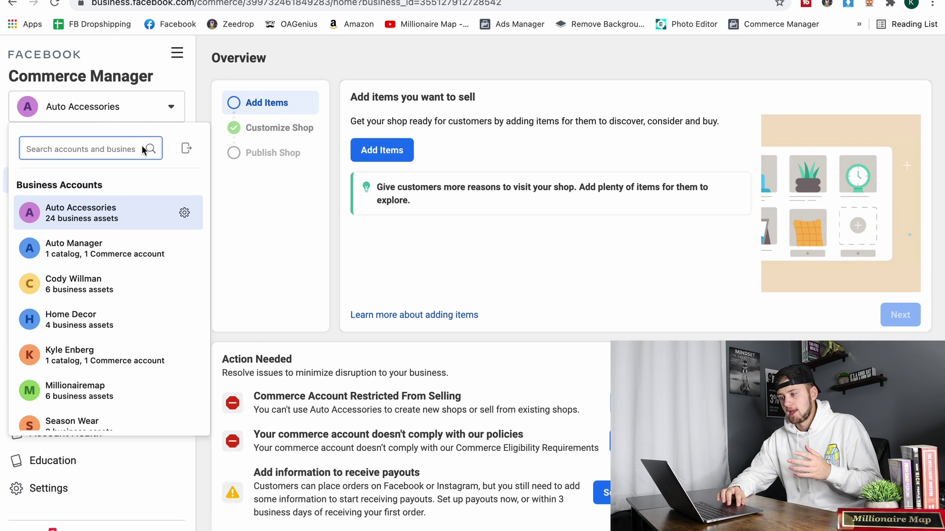
left_click(120, 108)
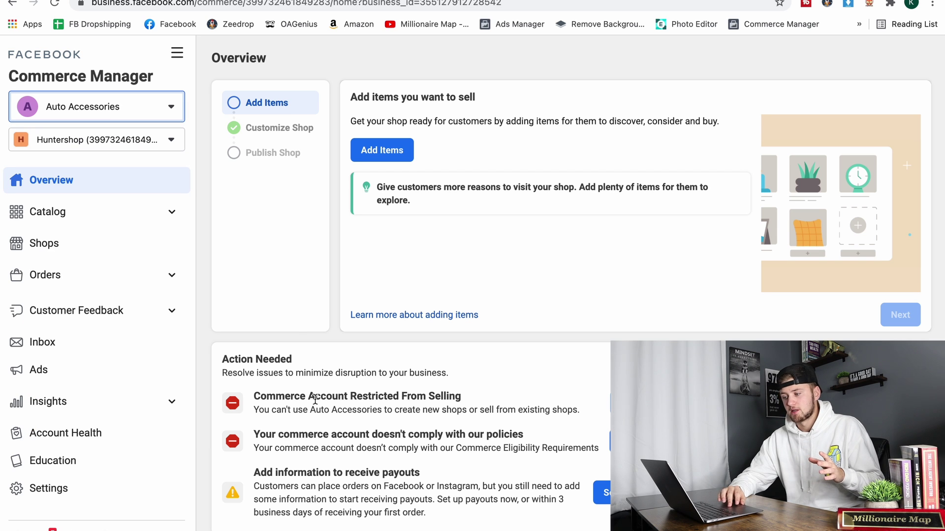
scroll(315, 399, "down", 1)
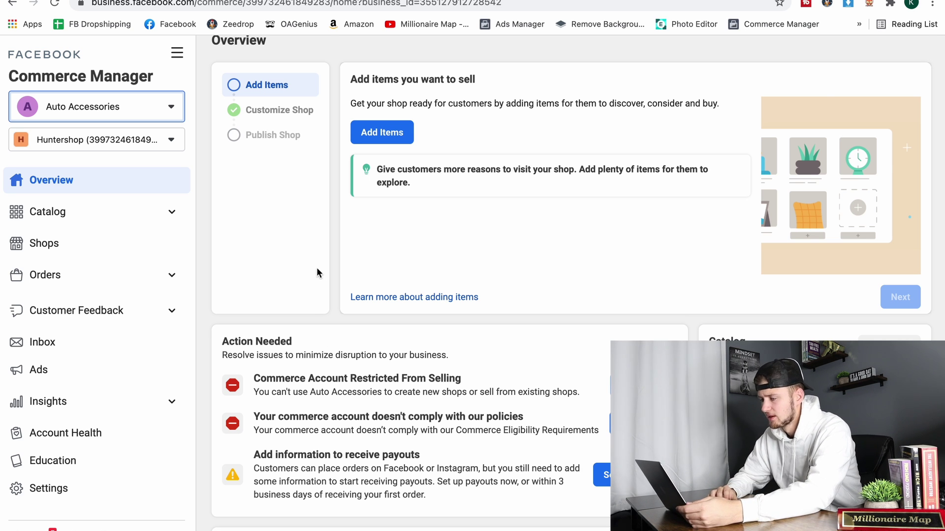
scroll(317, 270, "down", 3)
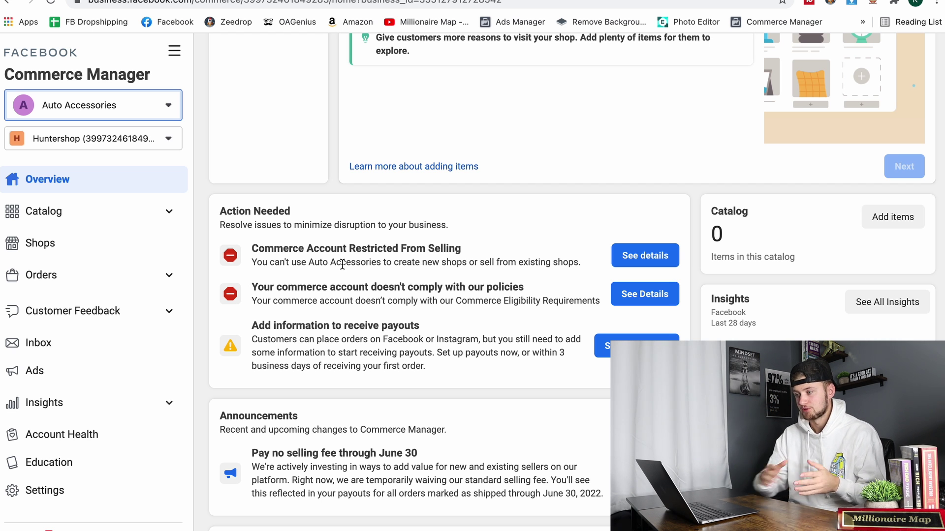
scroll(506, 202, "down", 1)
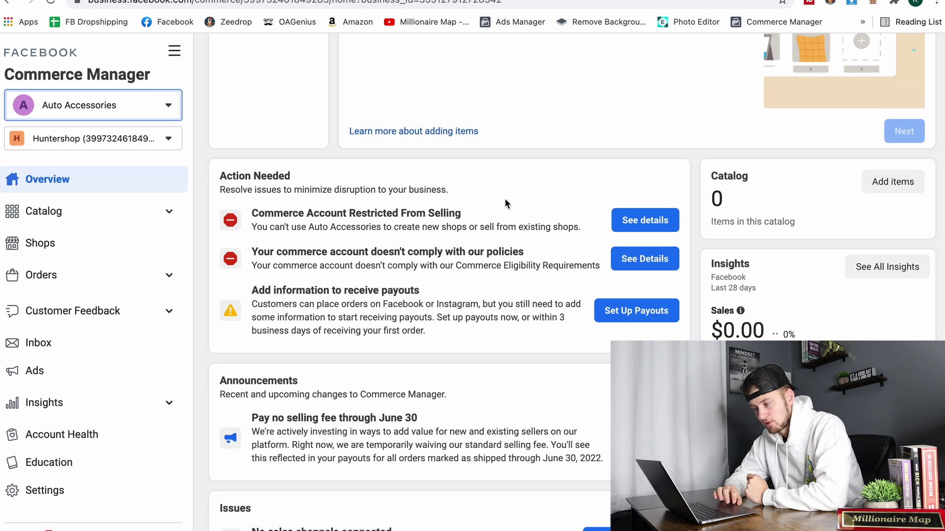
scroll(356, 279, "up", 3)
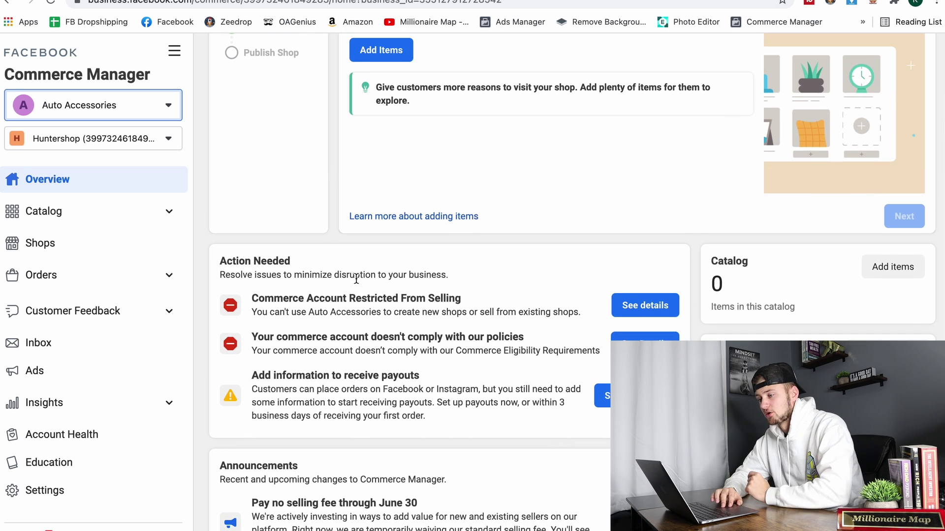
scroll(356, 278, "up", 1)
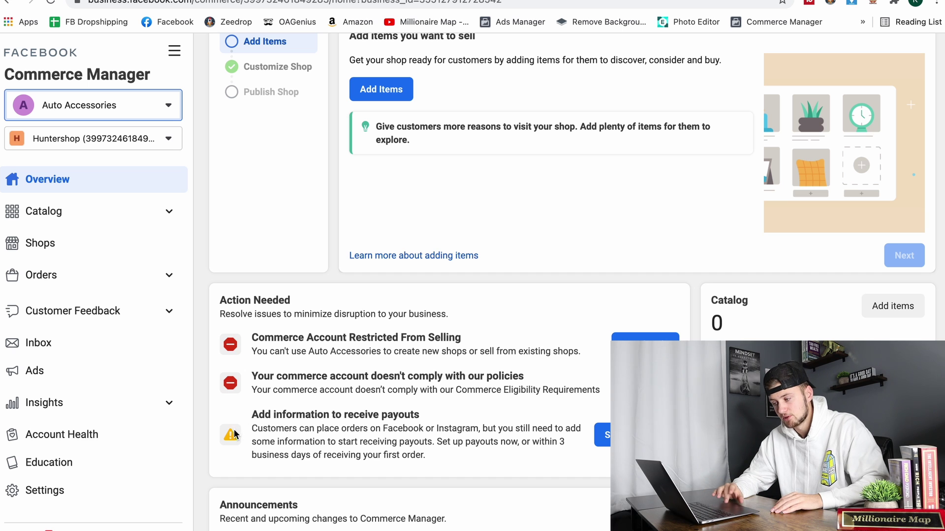
scroll(230, 437, "down", 4)
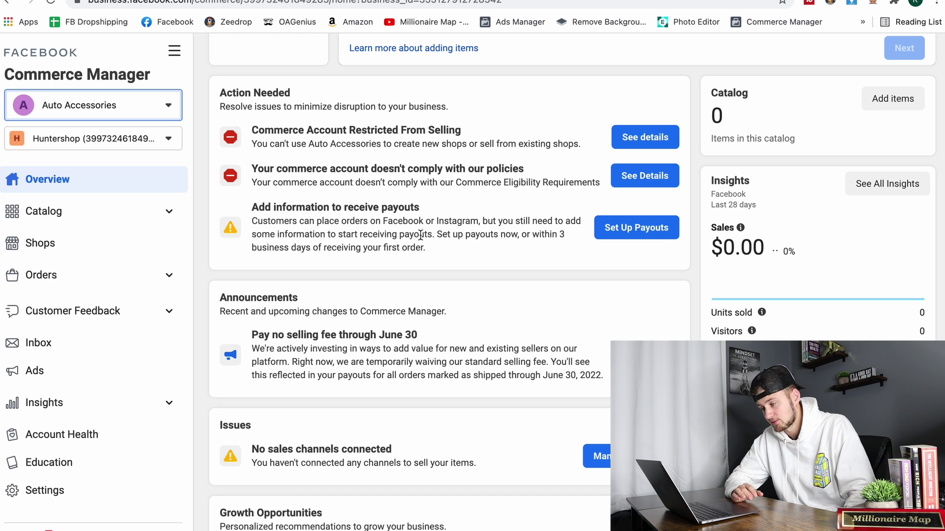
scroll(450, 206, "up", 1)
scroll(450, 203, "up", 5)
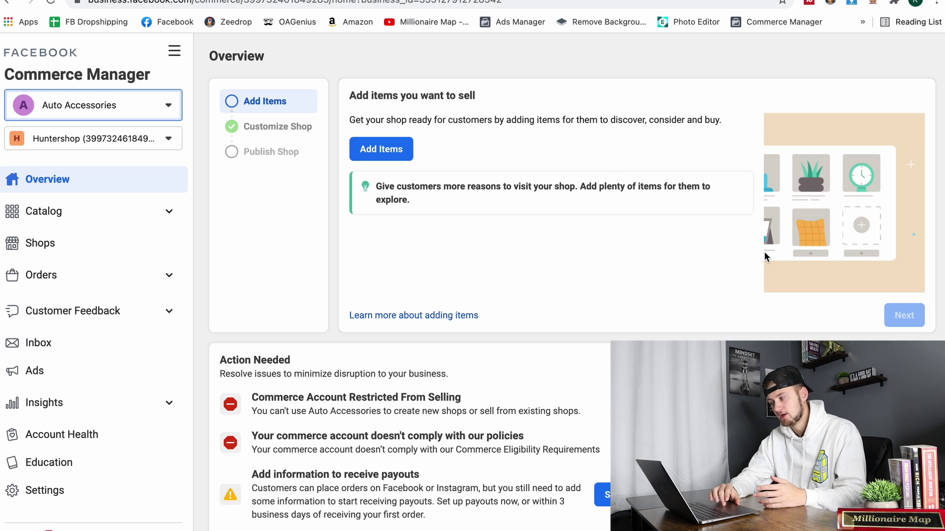
left_click(284, 146)
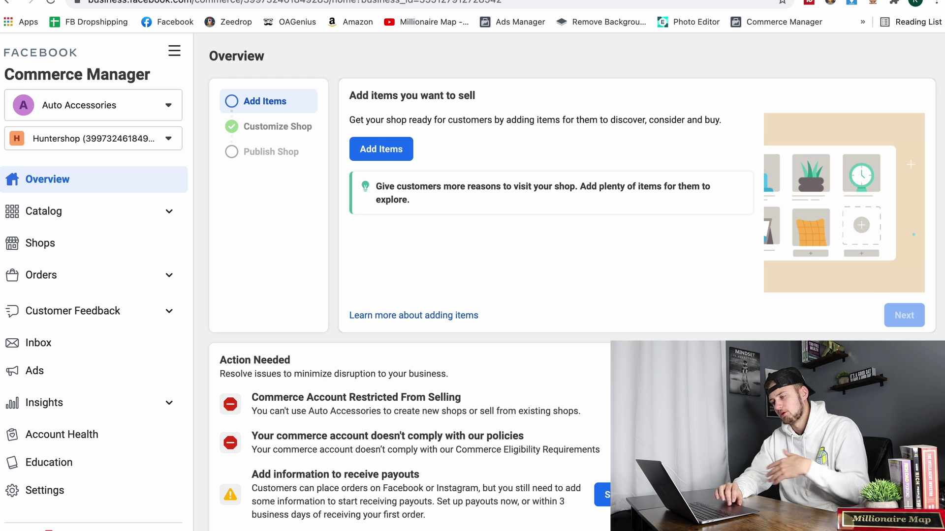
Open the management settings for Huntershop's sales channels and close the Marketplace sales channel dialog.
scroll(455, 351, "down", 10)
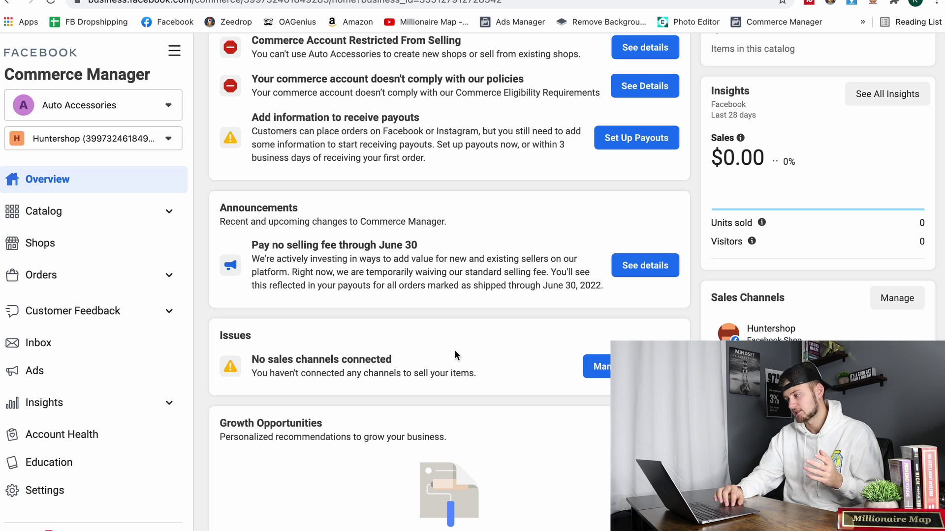
left_click(896, 298)
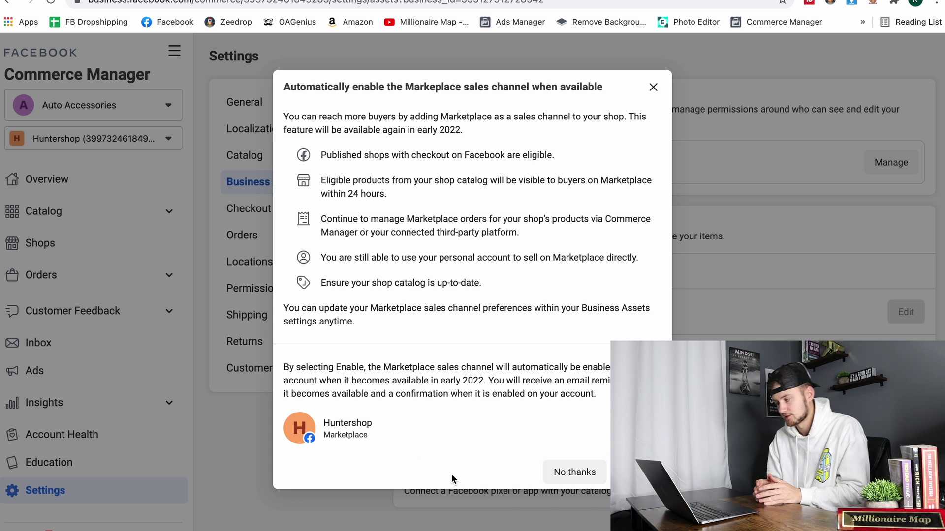
key("Escape")
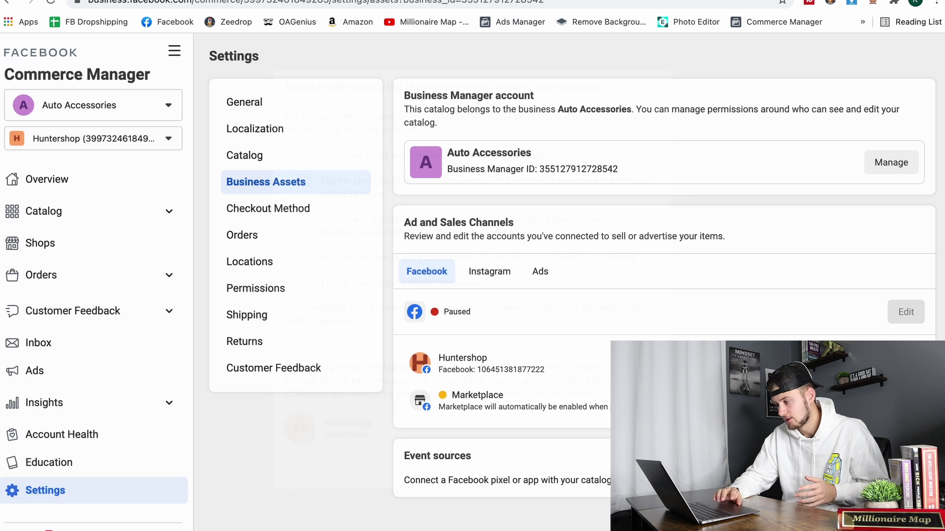